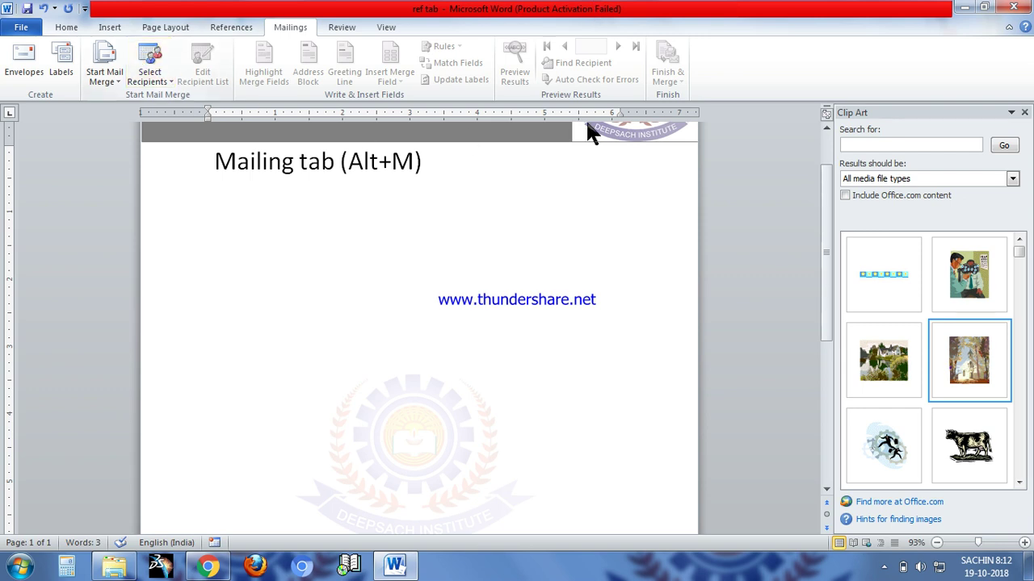
Step: Start a new recipient list with Type New List and enlarge the New Address List dialog
{"action": "left_click", "coordinate": [152, 81]}
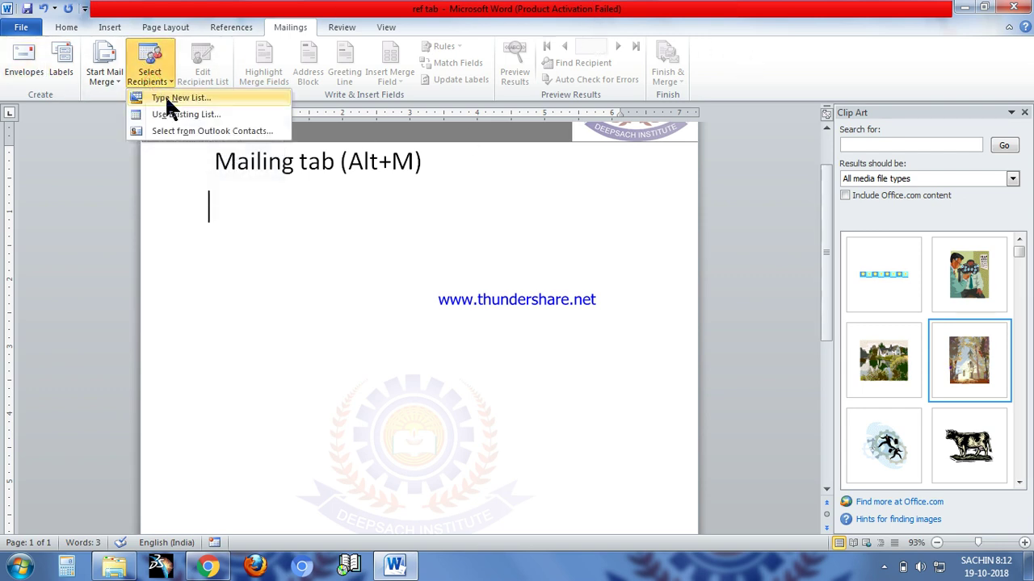
{"action": "left_click", "coordinate": [165, 98]}
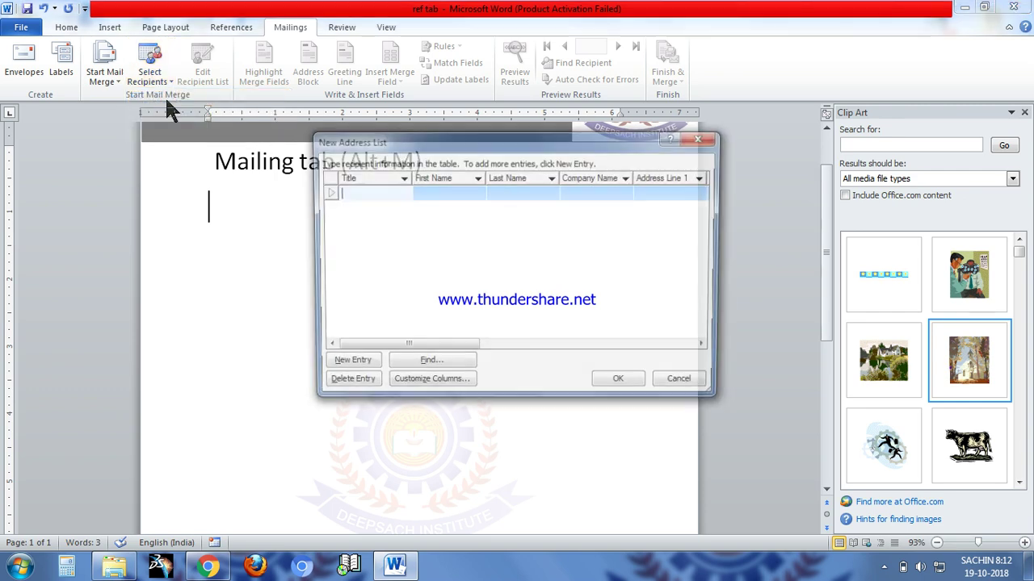
{"action": "left_click_drag", "start_coordinate": [417, 138], "coordinate": [249, 78]}
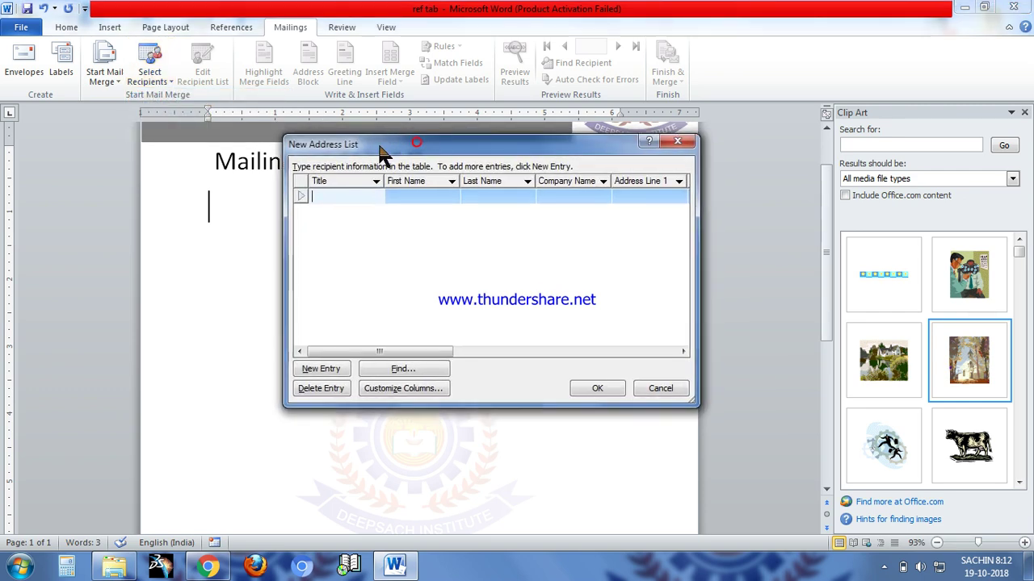
{"action": "left_click_drag", "start_coordinate": [547, 337], "coordinate": [687, 421]}
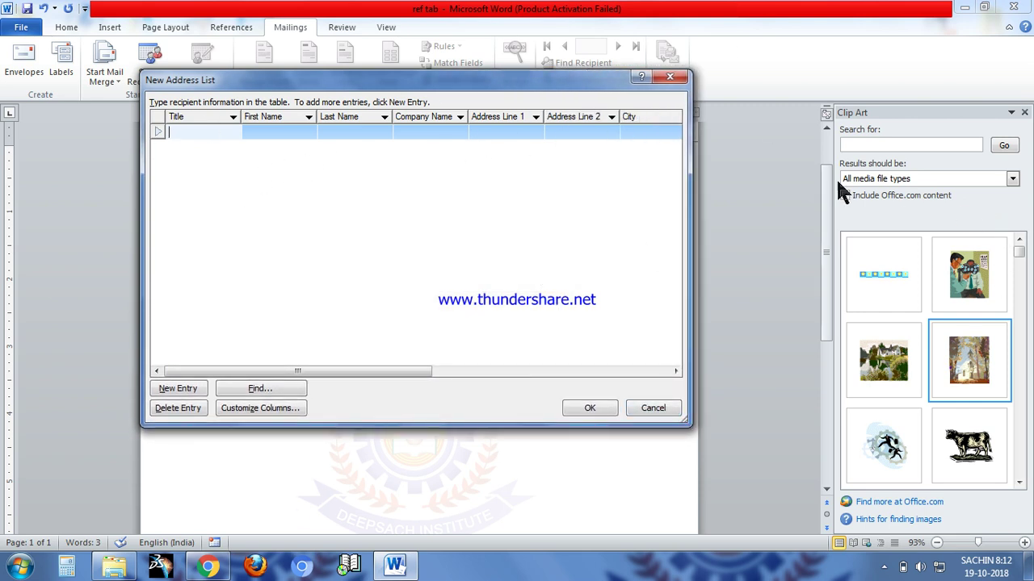
Step: Delete the Company Name, Address Line 2, State, Country or Region, Work Phone and ZIP Code columns
{"action": "left_click", "coordinate": [272, 409]}
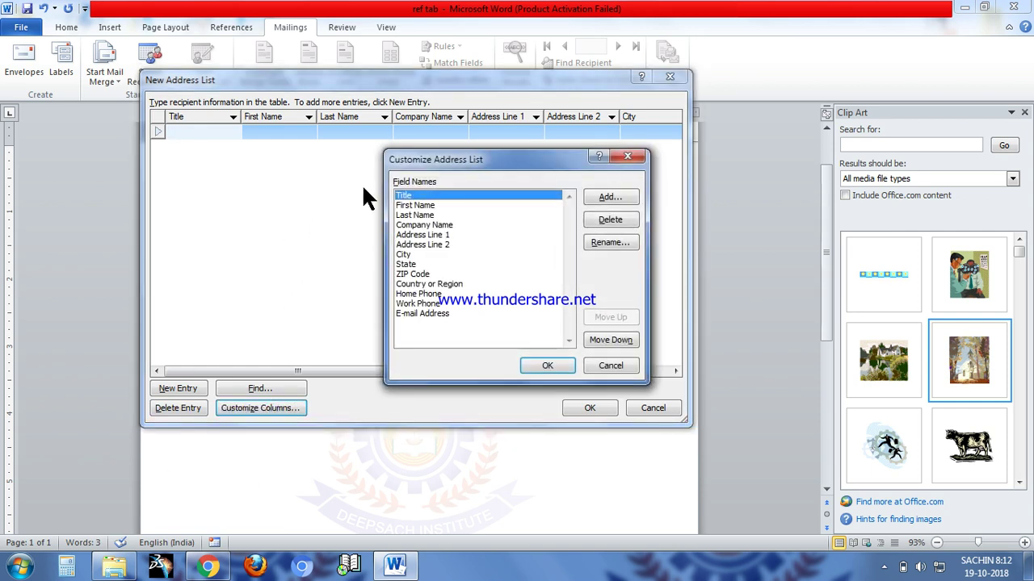
{"action": "left_click", "coordinate": [421, 225]}
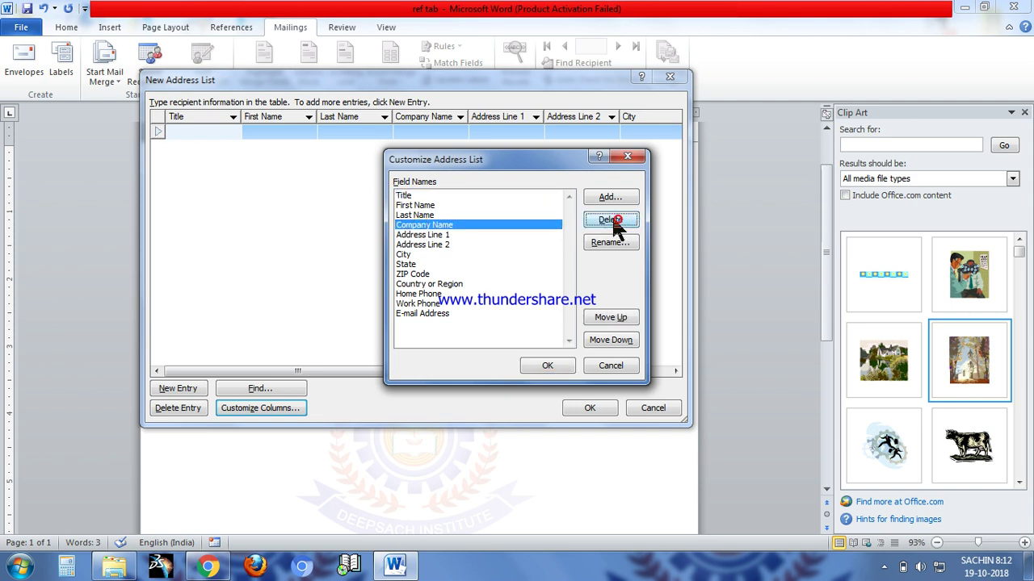
{"action": "left_click", "coordinate": [616, 223]}
{"action": "left_click", "coordinate": [489, 319]}
{"action": "left_click", "coordinate": [442, 235]}
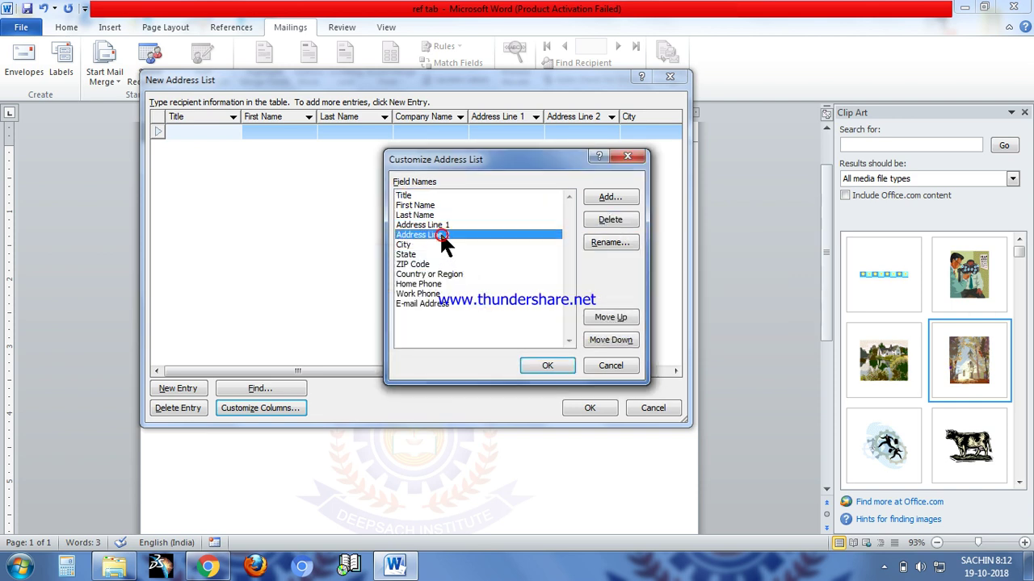
{"action": "left_click", "coordinate": [617, 219]}
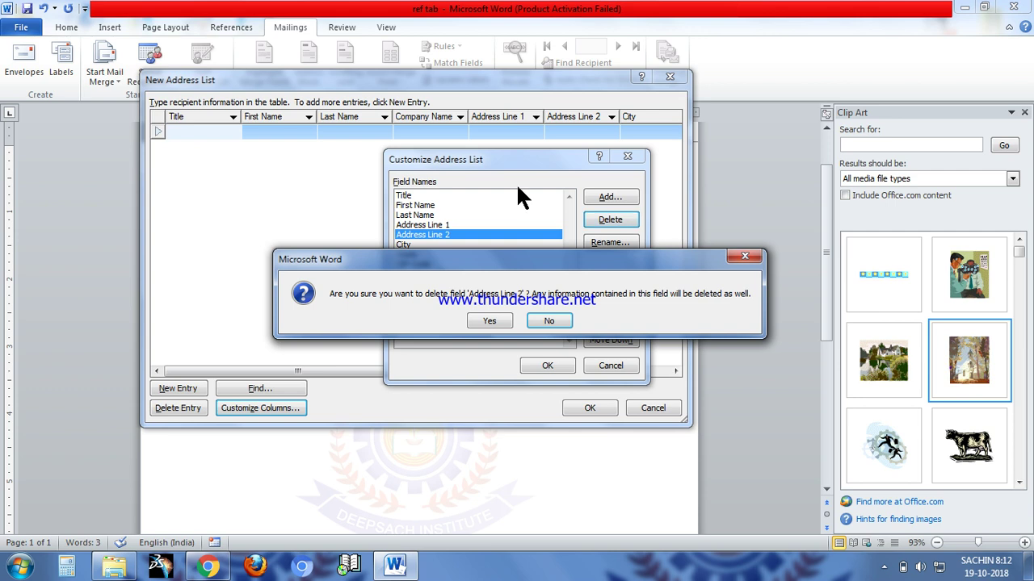
{"action": "left_click", "coordinate": [489, 321]}
{"action": "left_click", "coordinate": [408, 246]}
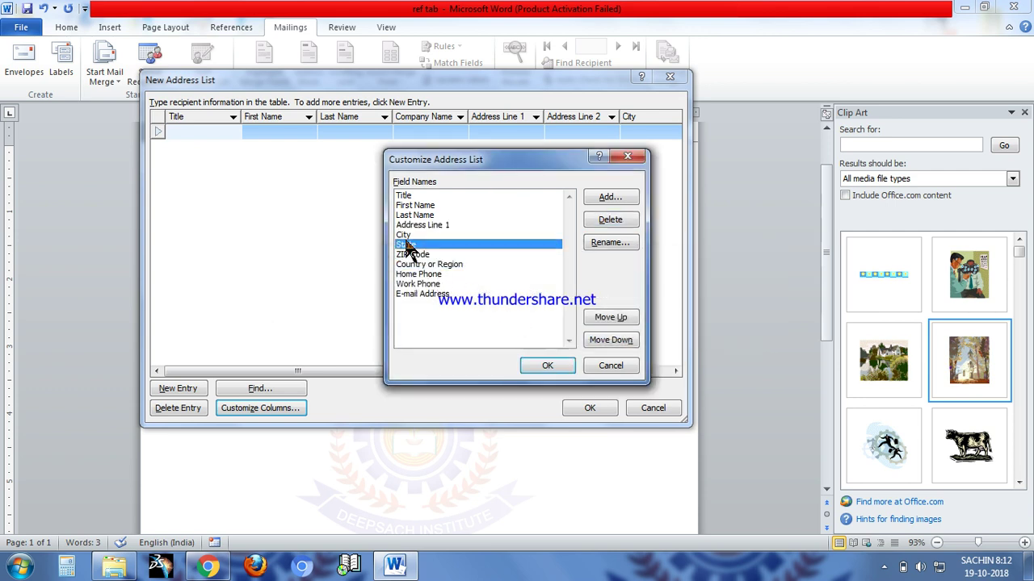
{"action": "left_click", "coordinate": [611, 220]}
{"action": "left_click", "coordinate": [489, 317]}
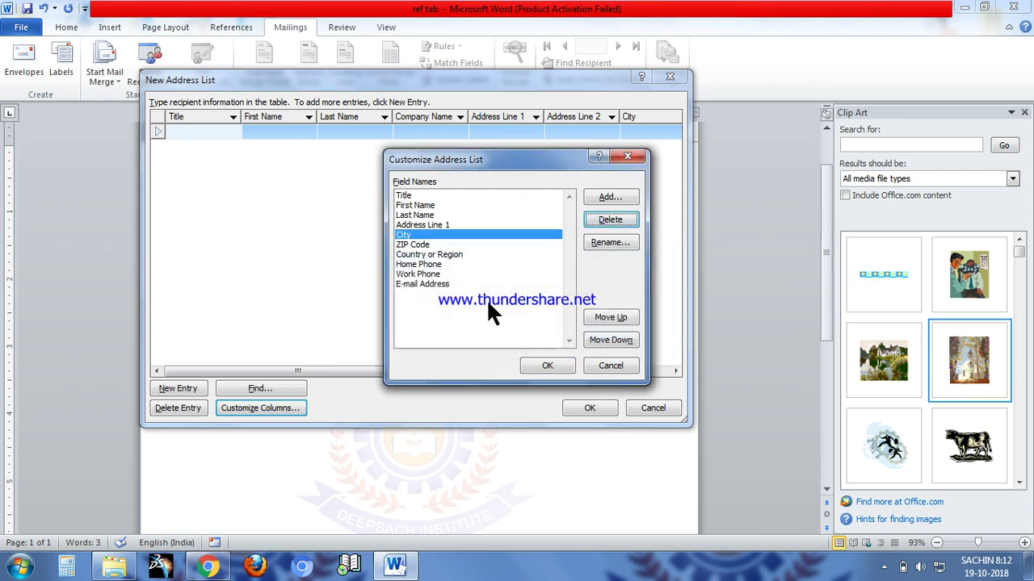
{"action": "left_click", "coordinate": [429, 255]}
{"action": "left_click", "coordinate": [612, 218]}
{"action": "left_click", "coordinate": [442, 265]}
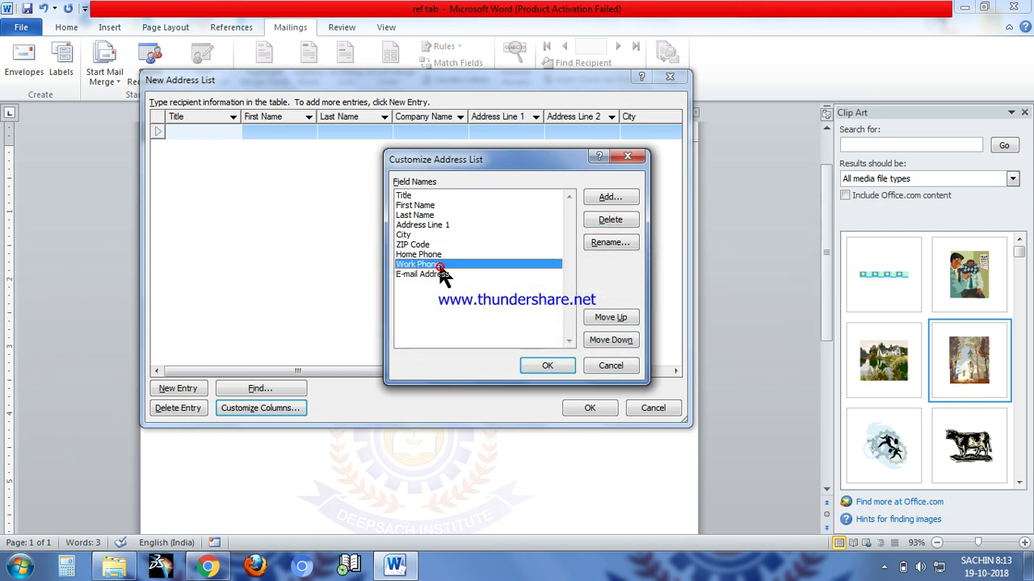
{"action": "left_click", "coordinate": [606, 219]}
{"action": "left_click", "coordinate": [489, 319]}
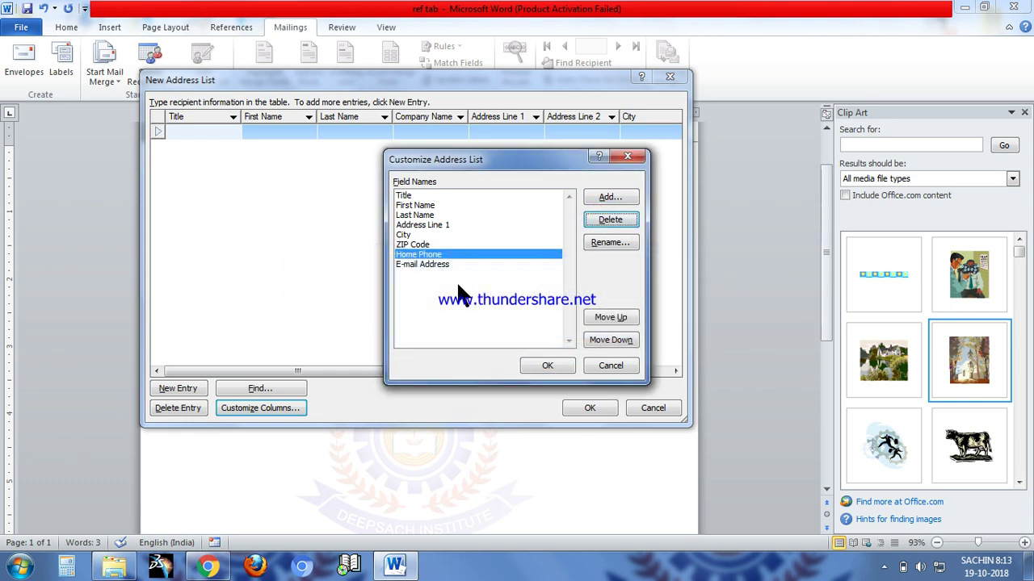
{"action": "left_click", "coordinate": [414, 244]}
{"action": "left_click", "coordinate": [596, 219]}
{"action": "key", "text": "y"}
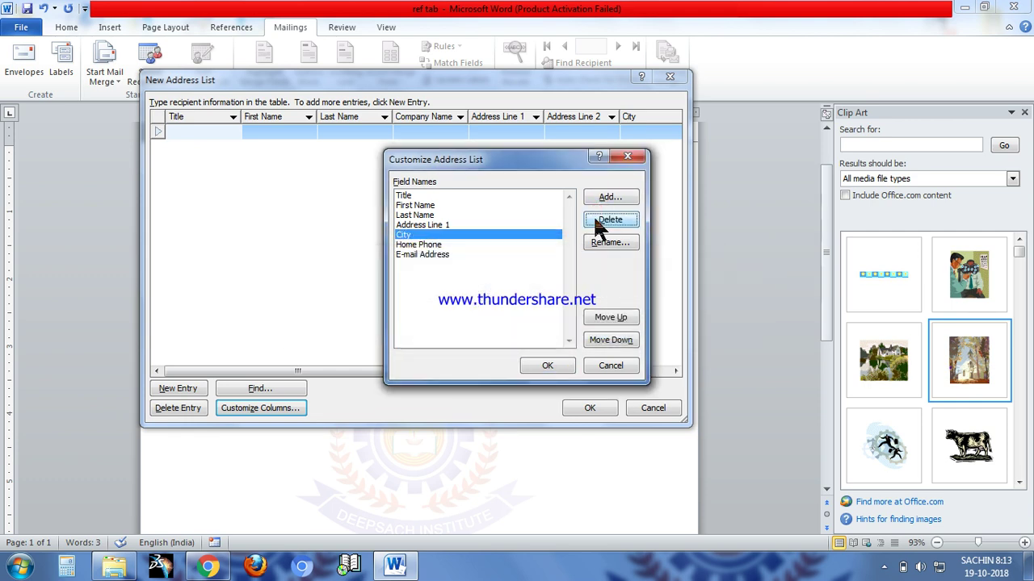
Step: Rename the Address Line 1 column to Address
{"action": "left_click", "coordinate": [425, 226]}
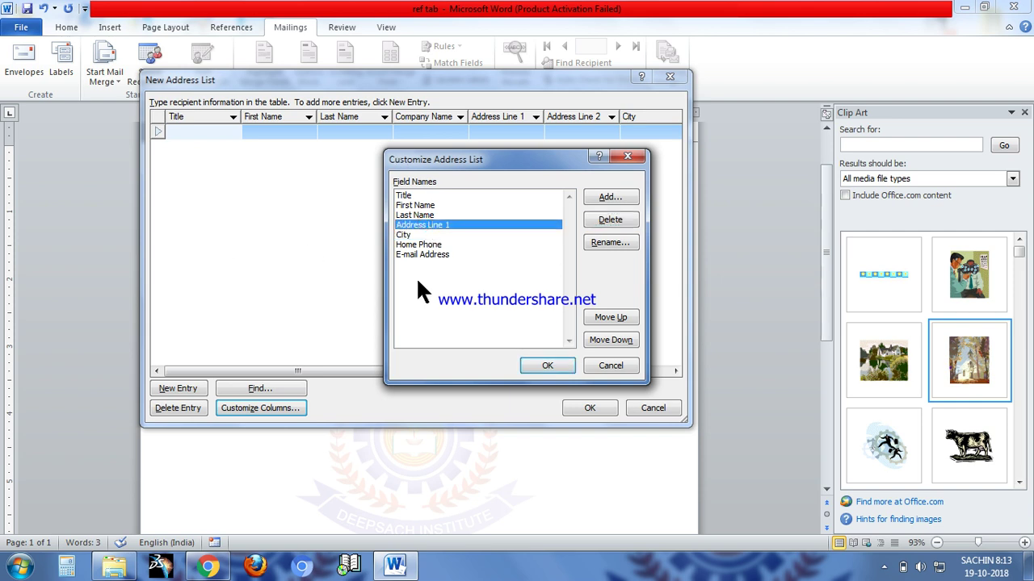
{"action": "left_click", "coordinate": [608, 242]}
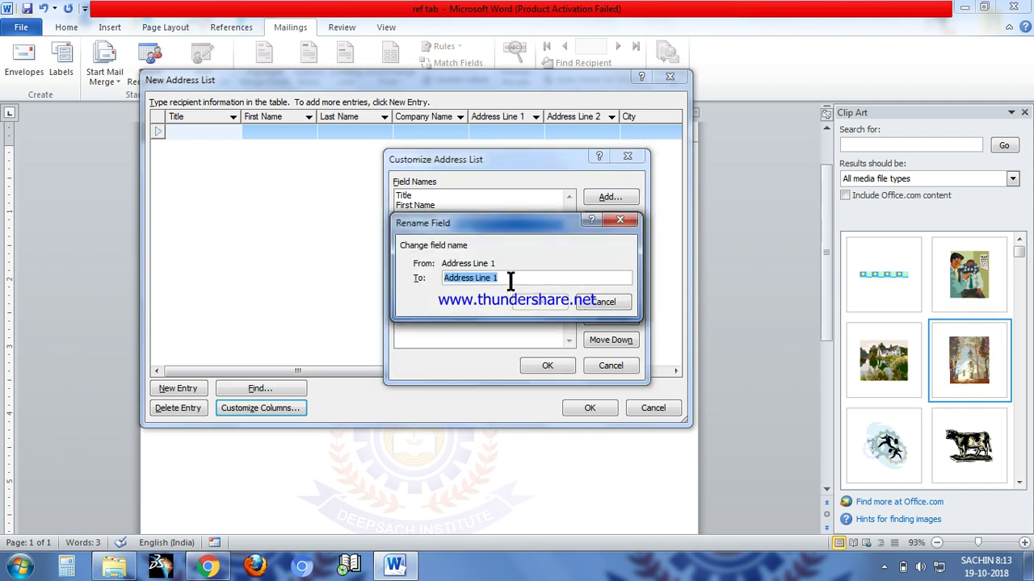
{"action": "left_click", "coordinate": [510, 278]}
{"action": "key", "text": "BackSpace"}
{"action": "key", "text": "BackSpace"}
{"action": "key", "text": "BackSpace"}
{"action": "key", "text": "BackSpace"}
{"action": "key", "text": "BackSpace"}
{"action": "key", "text": "BackSpace"}
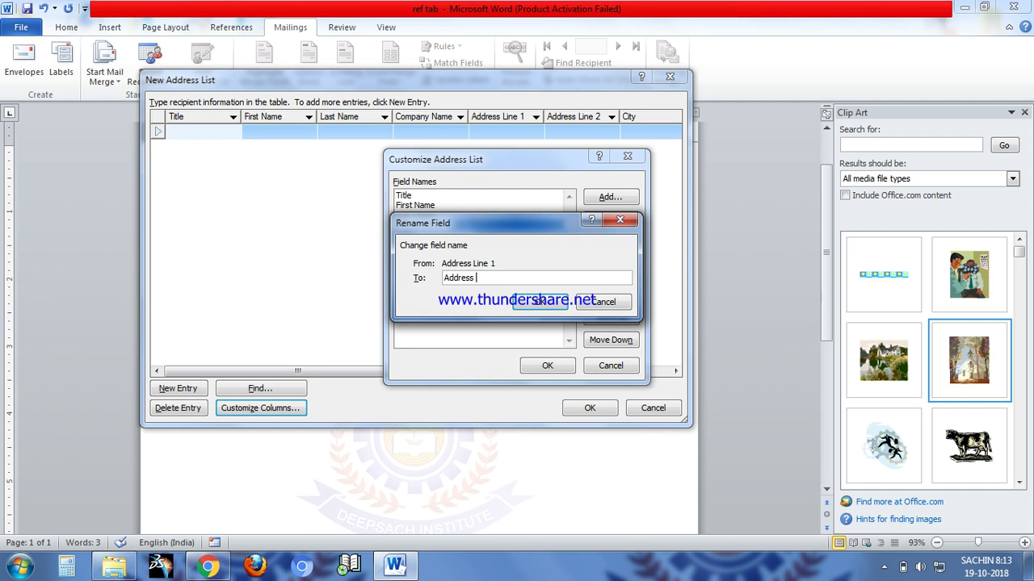
{"action": "key", "text": "Return"}
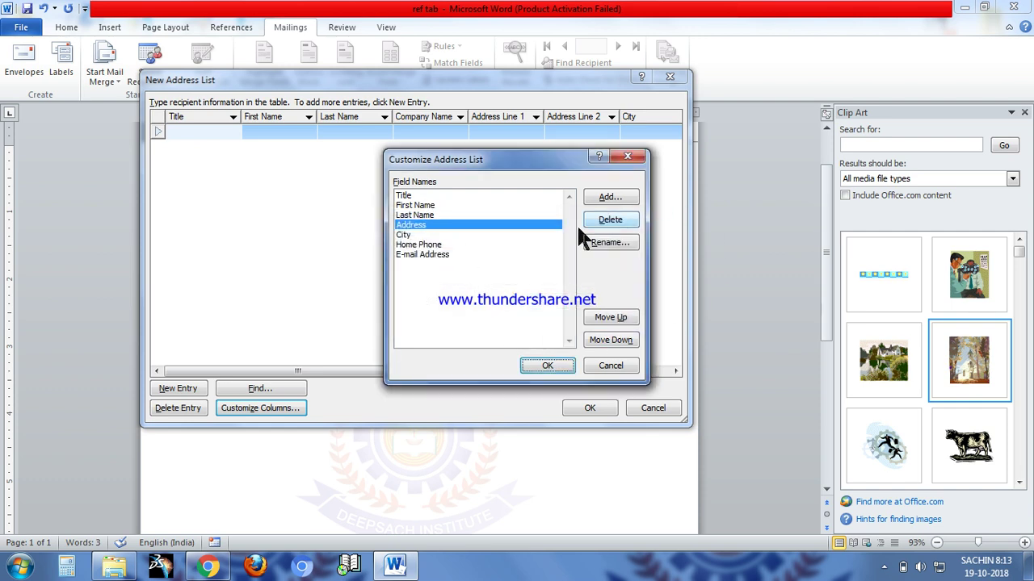
Step: Add a trial dob column, reposition it, delete it, and apply the customised columns
{"action": "left_click", "coordinate": [612, 197]}
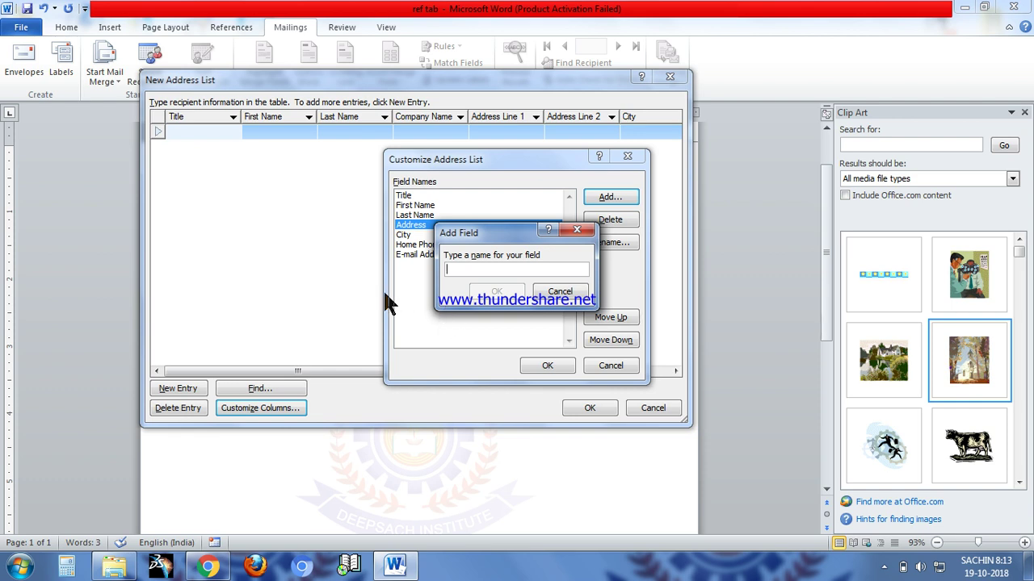
{"action": "type", "text": "dob"}
{"action": "key", "text": "Return"}
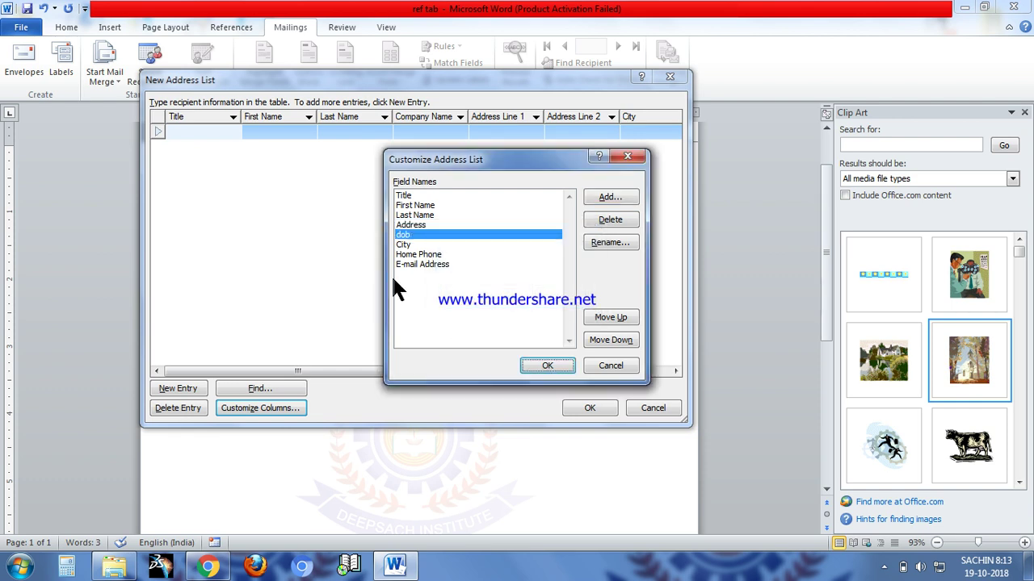
{"action": "left_click", "coordinate": [626, 320]}
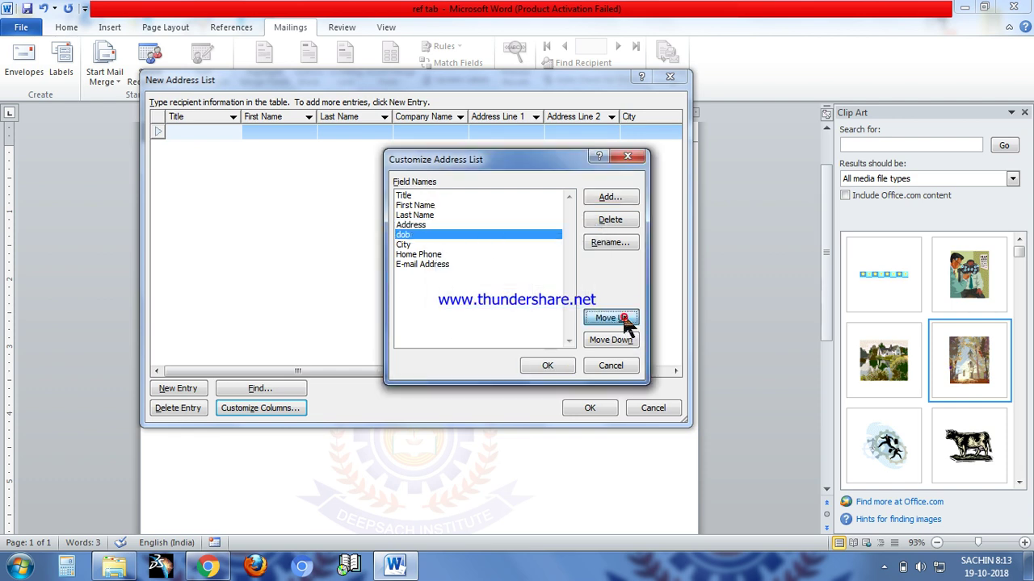
{"action": "left_click", "coordinate": [626, 319]}
{"action": "left_click", "coordinate": [626, 319]}
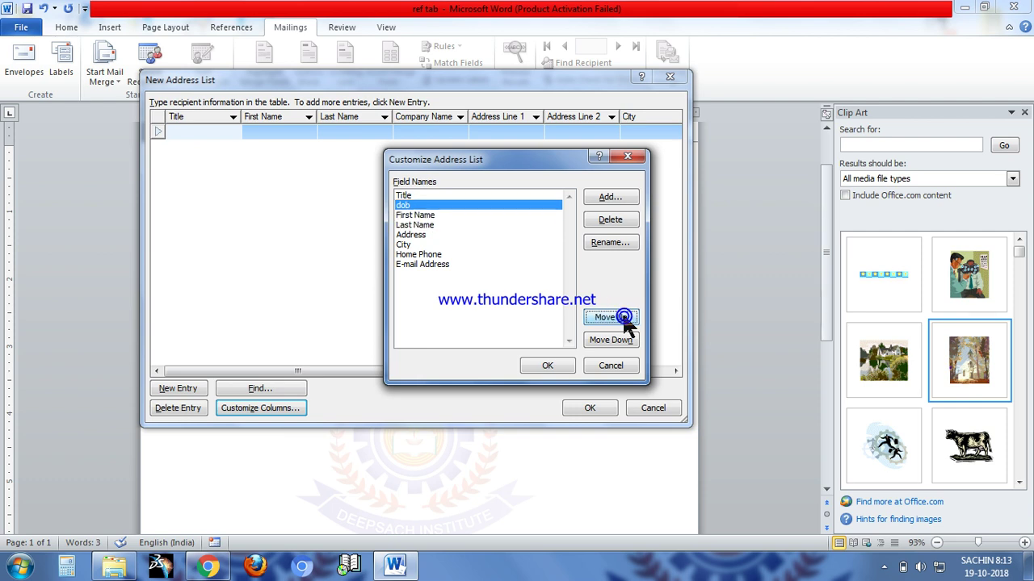
{"action": "left_click", "coordinate": [627, 340]}
{"action": "left_click", "coordinate": [627, 340]}
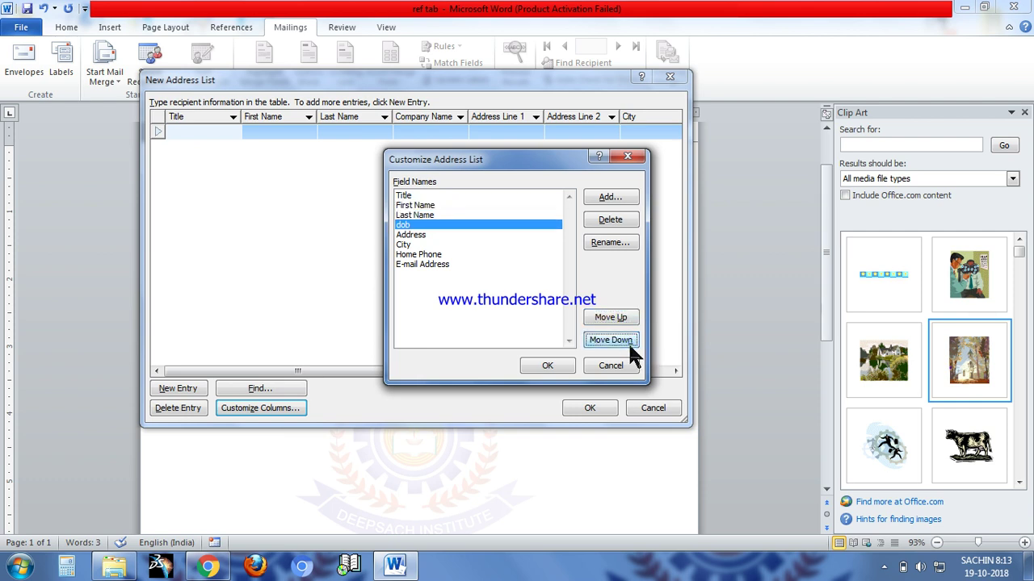
{"action": "left_click", "coordinate": [611, 221]}
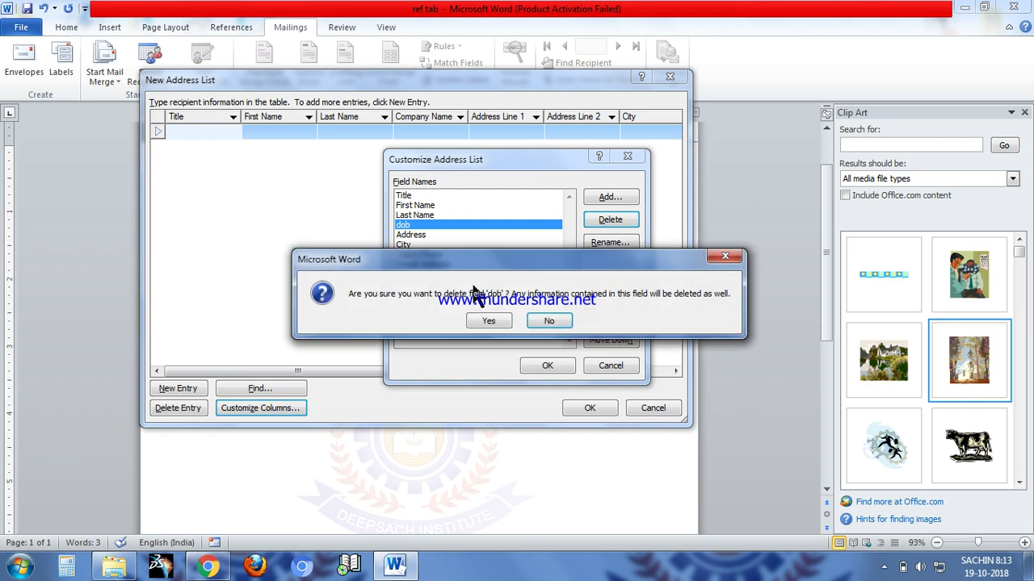
{"action": "left_click", "coordinate": [487, 323]}
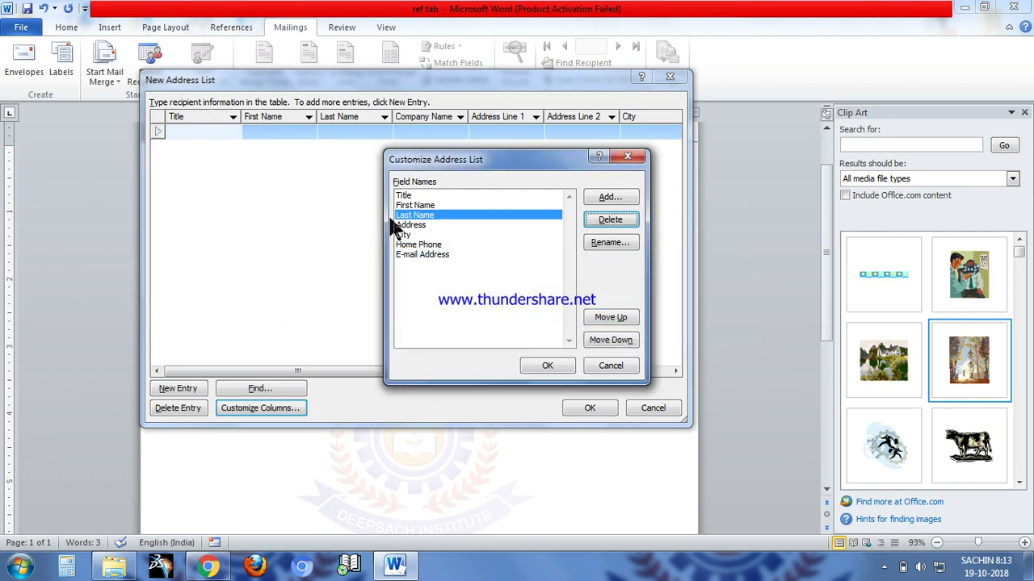
{"action": "left_click", "coordinate": [545, 364]}
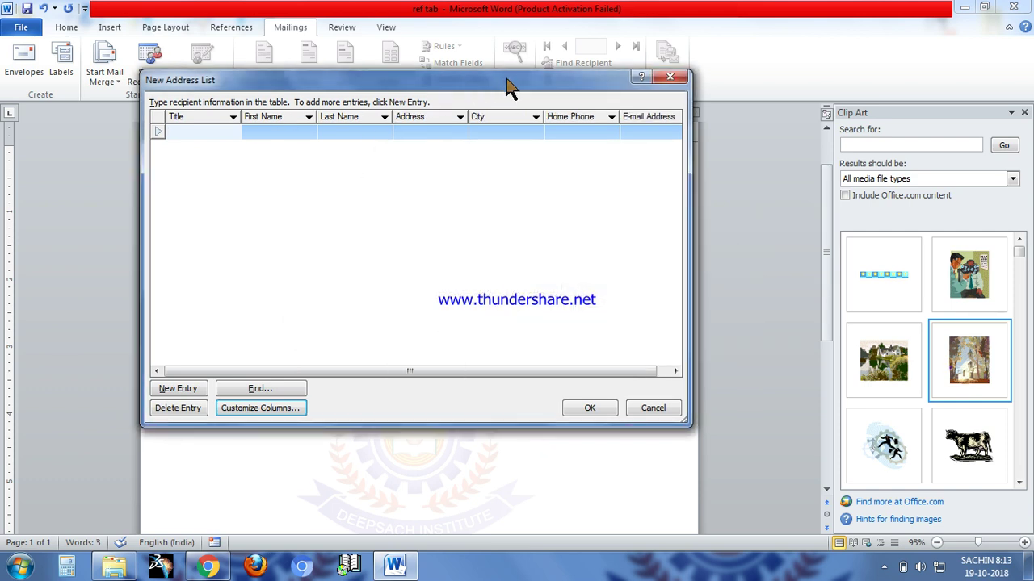
Step: Enter the first recipient's title MISS., first name and last name
{"action": "left_click_drag", "start_coordinate": [687, 423], "coordinate": [771, 428]}
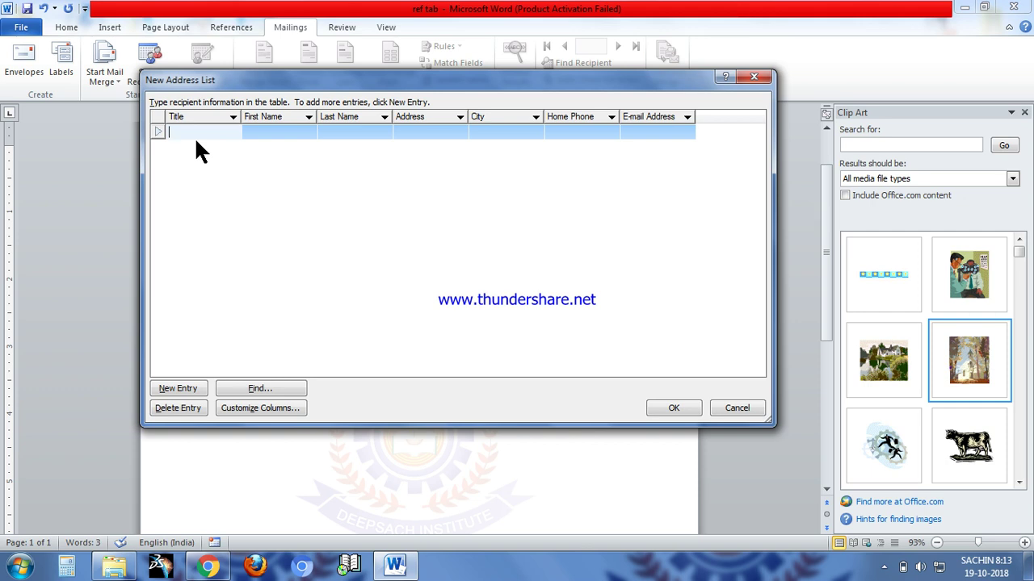
{"action": "type", "text": "MISS."}
{"action": "key", "text": "Tab"}
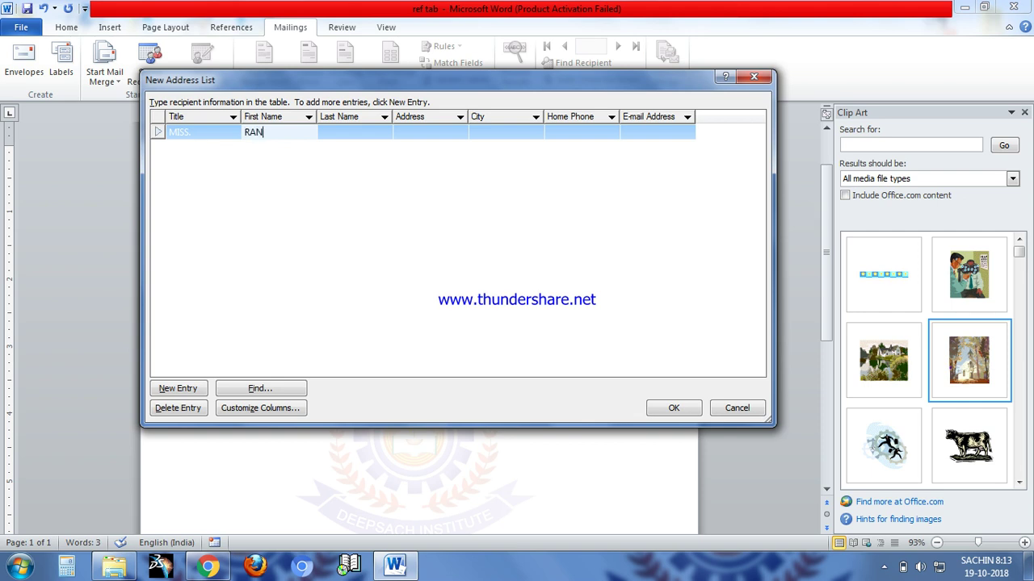
{"action": "key", "text": "Tab"}
{"action": "key", "text": "Tab"}
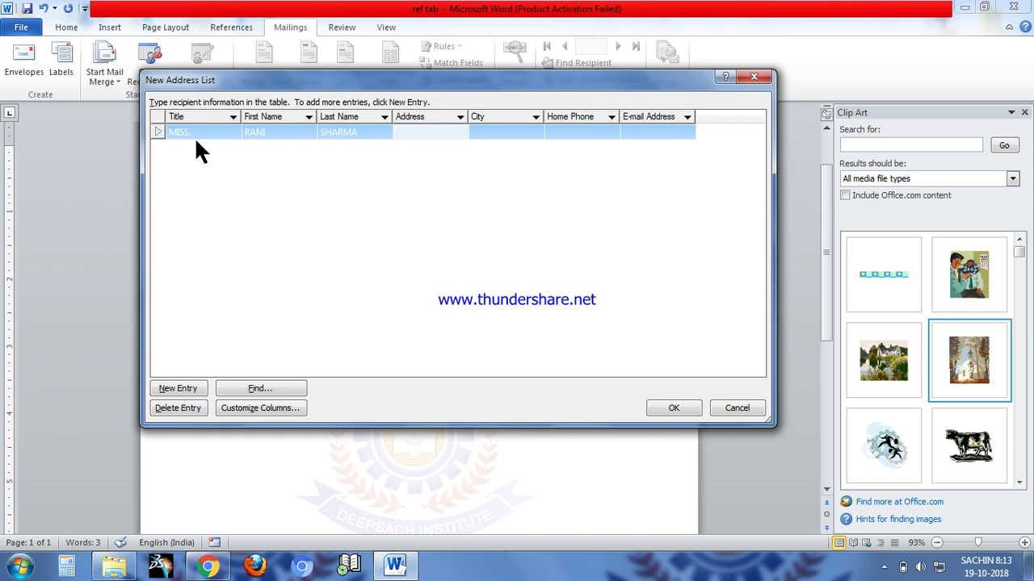
Step: Fill in the first recipient's address, city, home phone and e-mail, then add a new row
{"action": "type", "text": "LAXMI NAGAR"}
{"action": "key", "text": "Tab"}
{"action": "type", "text": "D"}
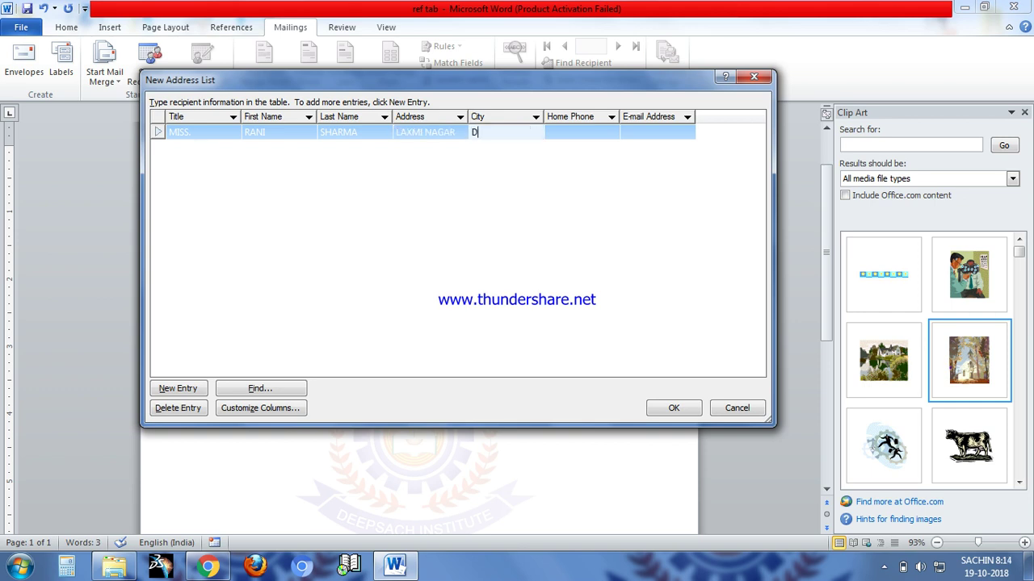
{"action": "type", "text": "ELHI"}
{"action": "key", "text": "Tab"}
{"action": "key", "text": "Tab"}
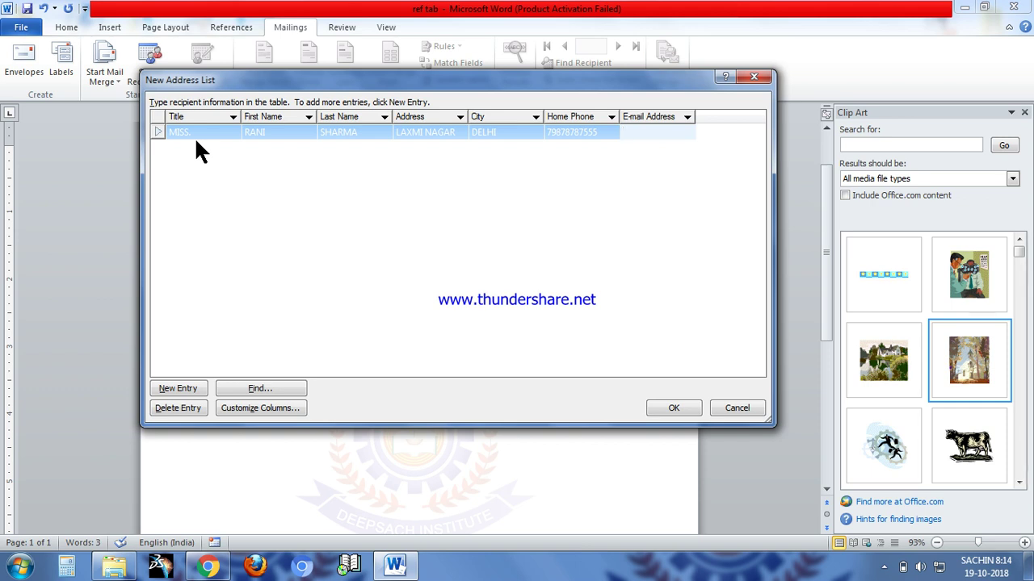
{"action": "left_click", "coordinate": [187, 397]}
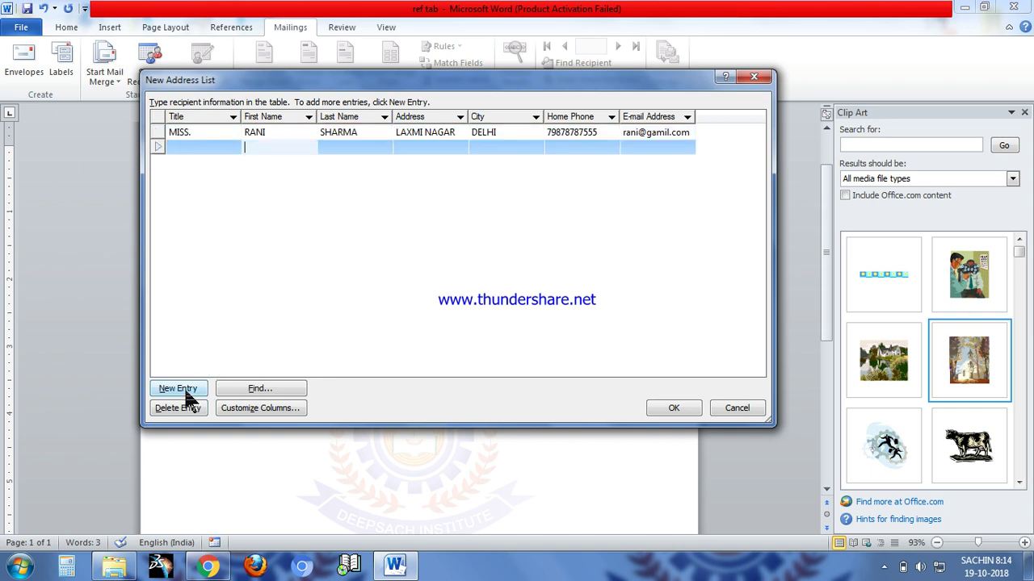
Step: Enter the second recipient's title MR., first name and last name
{"action": "left_click", "coordinate": [179, 146]}
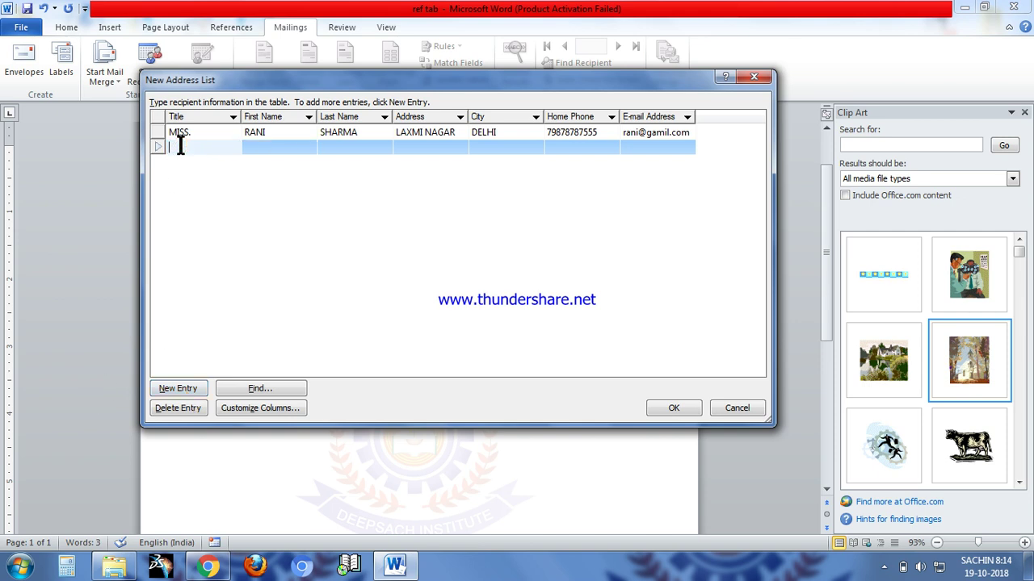
{"action": "type", "text": "MR."}
{"action": "key", "text": "Tab"}
{"action": "key", "text": "Tab"}
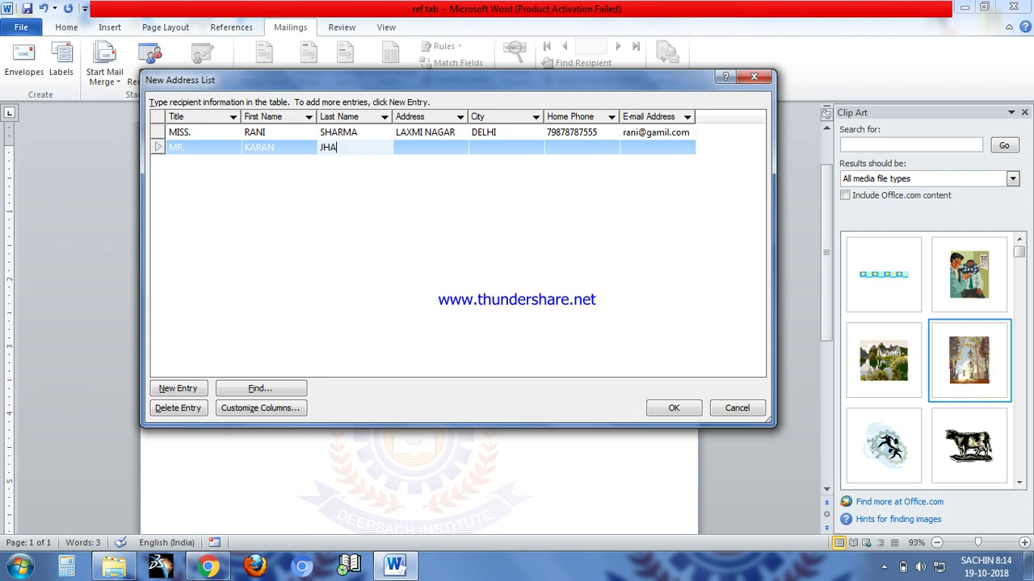
{"action": "key", "text": "Tab"}
Step: Fill in the second recipient's address, city, home phone and e-mail
{"action": "type", "text": "GTB NAGAR"}
{"action": "key", "text": "Tab"}
{"action": "type", "text": "DELHI"}
{"action": "key", "text": "Tab"}
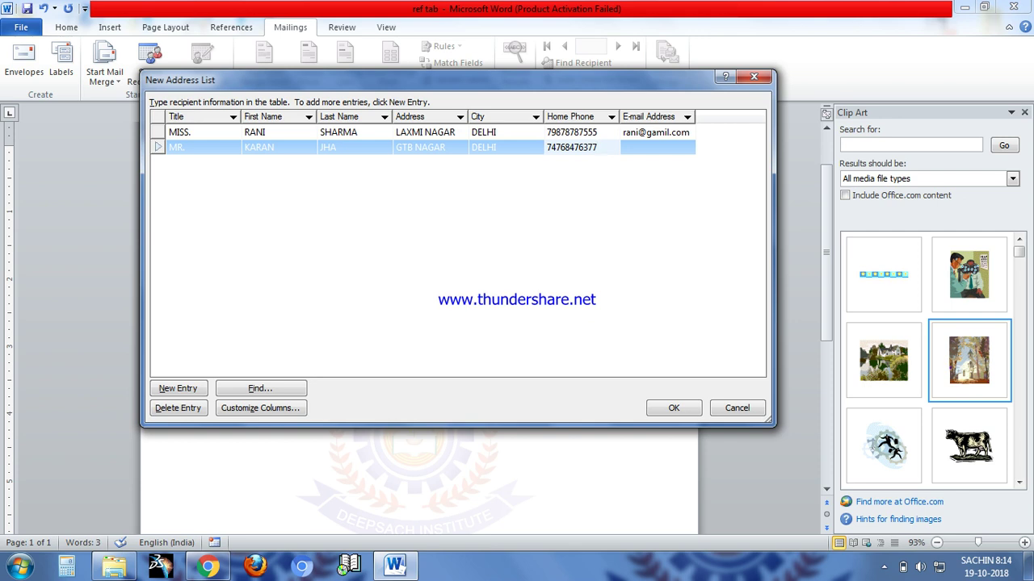
{"action": "key", "text": "Tab"}
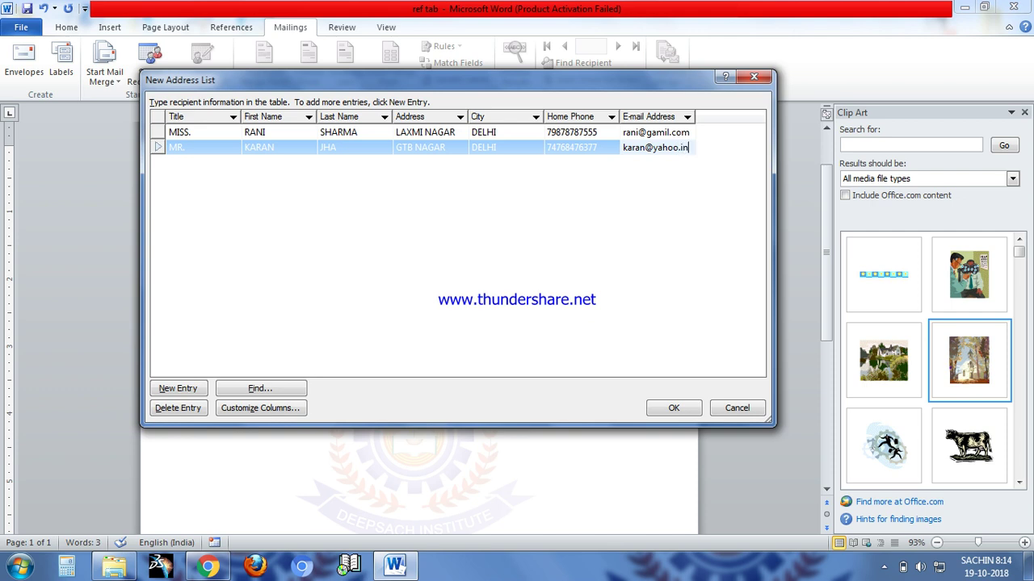
Step: Start a third row with title MISS. and an auto-completed first name
{"action": "key", "text": "Tab"}
{"action": "type", "text": "MI"}
{"action": "key", "text": "Tab"}
{"action": "type", "text": "SU"}
{"action": "key", "text": "Tab"}
Step: Complete the third recipient's last name, address, city, phone and e-mail, then confirm the list
{"action": "type", "text": "S"}
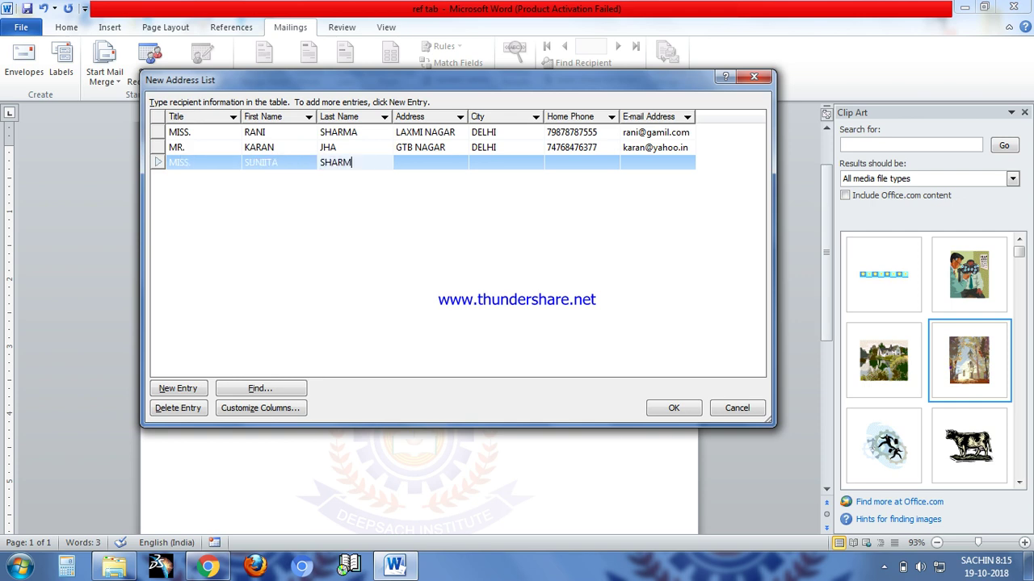
{"action": "key", "text": "Tab"}
{"action": "type", "text": "J"}
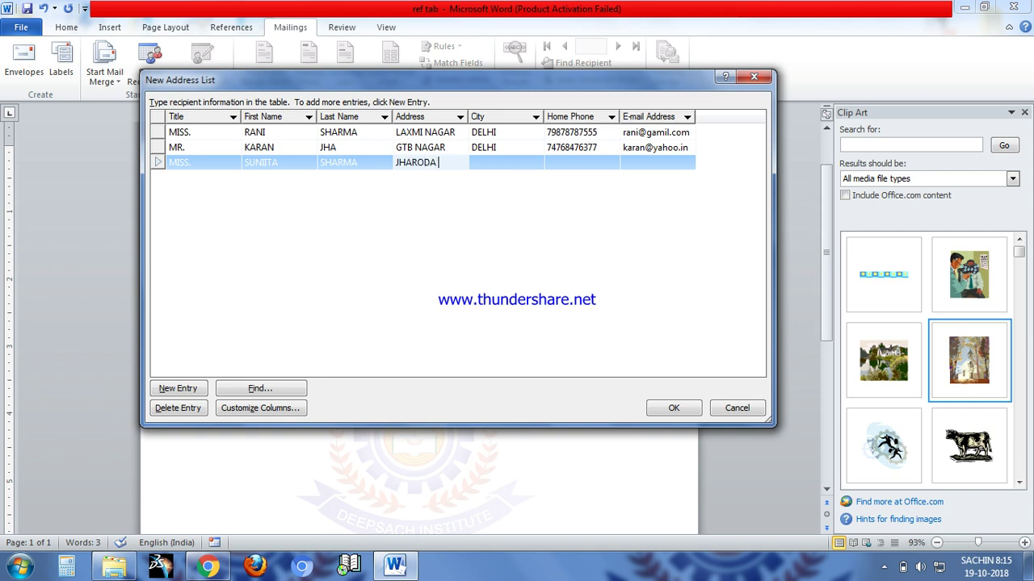
{"action": "key", "text": "Tab"}
{"action": "type", "text": "D"}
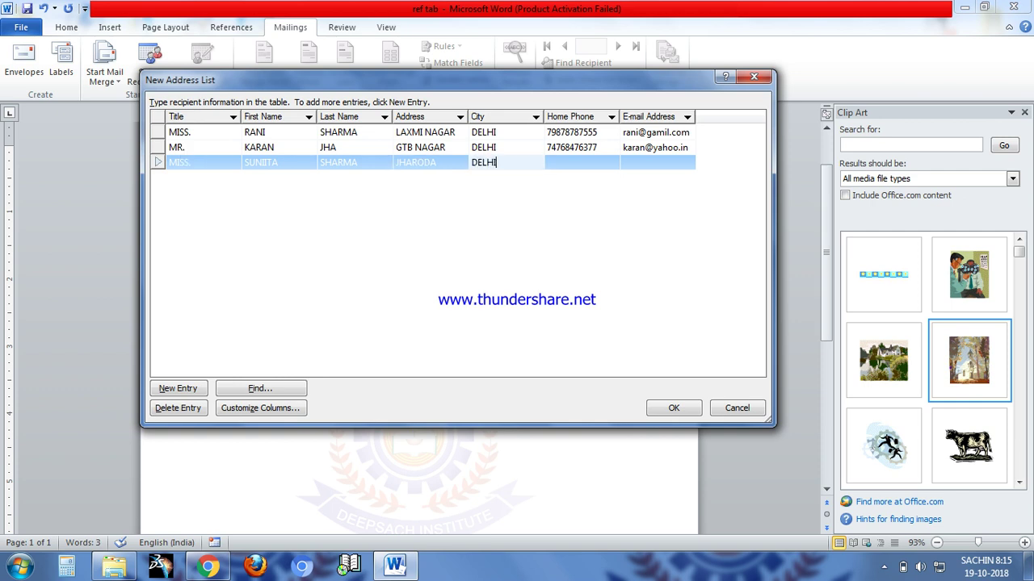
{"action": "key", "text": "Tab"}
{"action": "type", "text": "8478"}
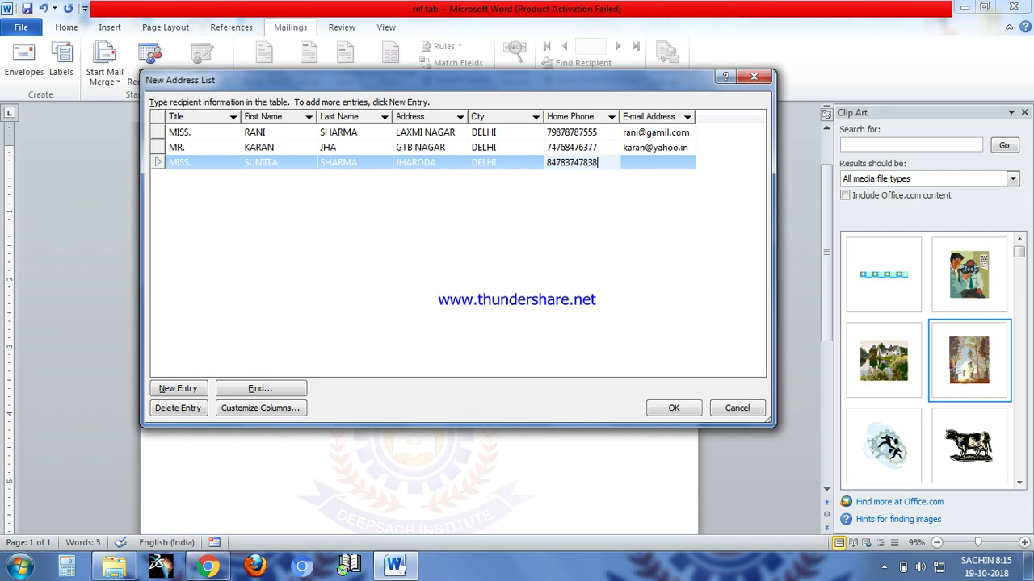
{"action": "key", "text": "Tab"}
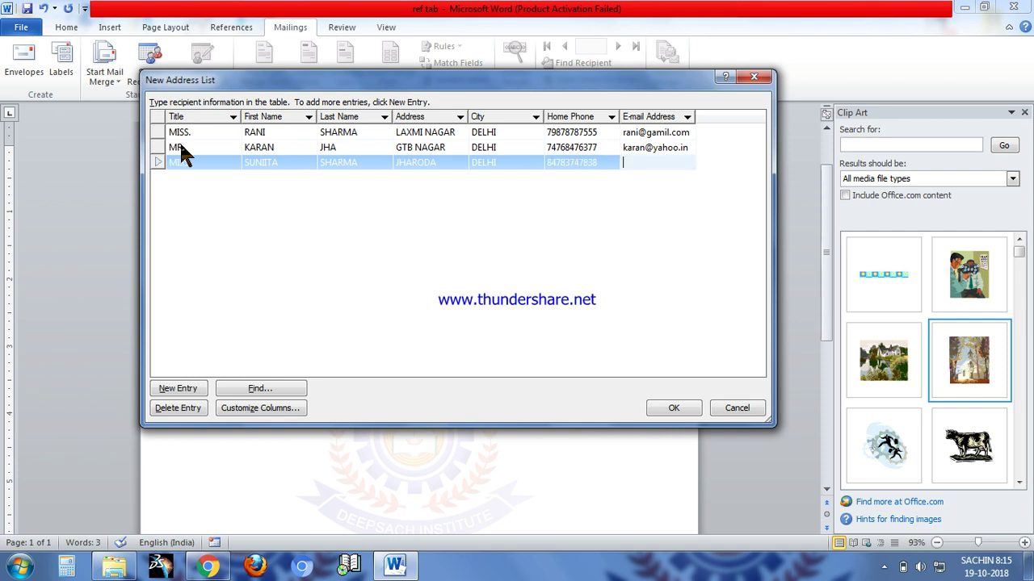
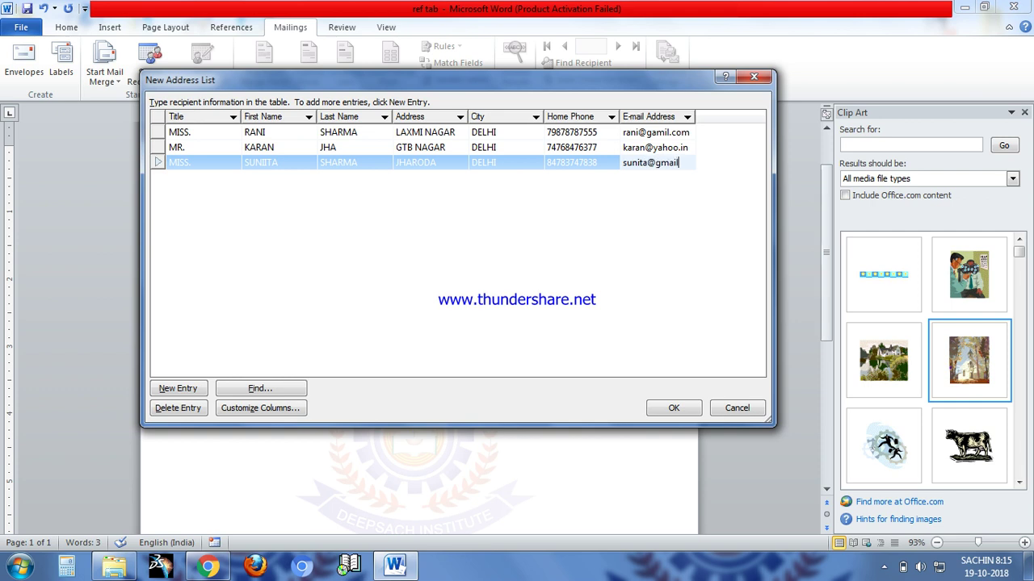
{"action": "left_click", "coordinate": [670, 410]}
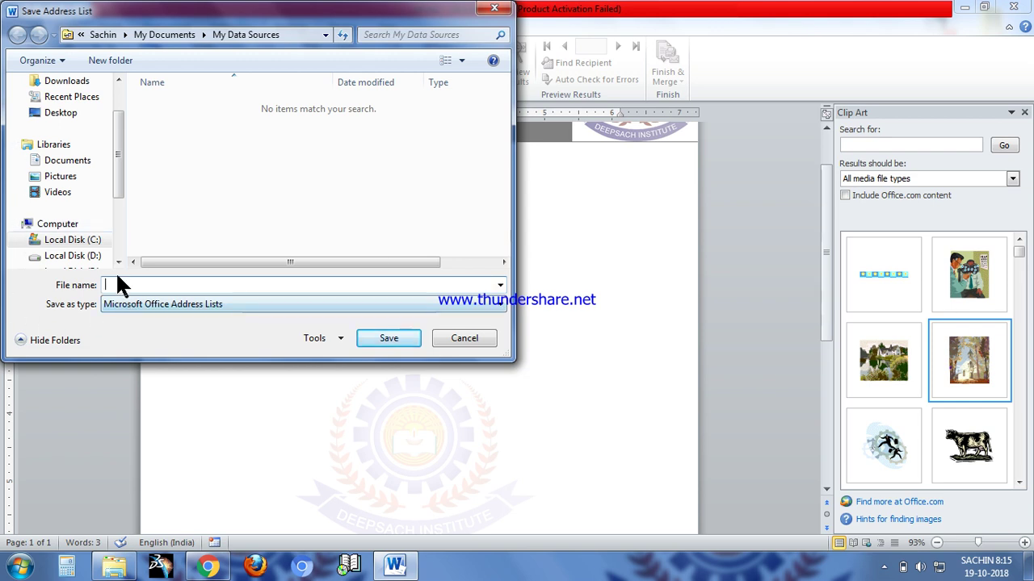
Step: Save the address list under the file name 'data'
{"action": "left_click", "coordinate": [129, 287]}
{"action": "type", "text": "data"}
{"action": "left_click", "coordinate": [392, 343]}
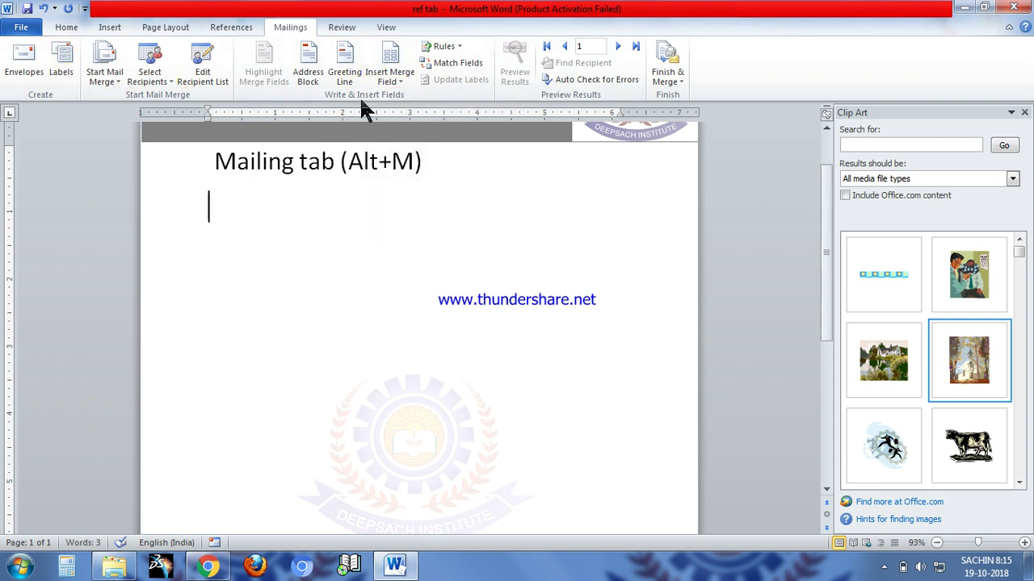
{"action": "left_click", "coordinate": [401, 80]}
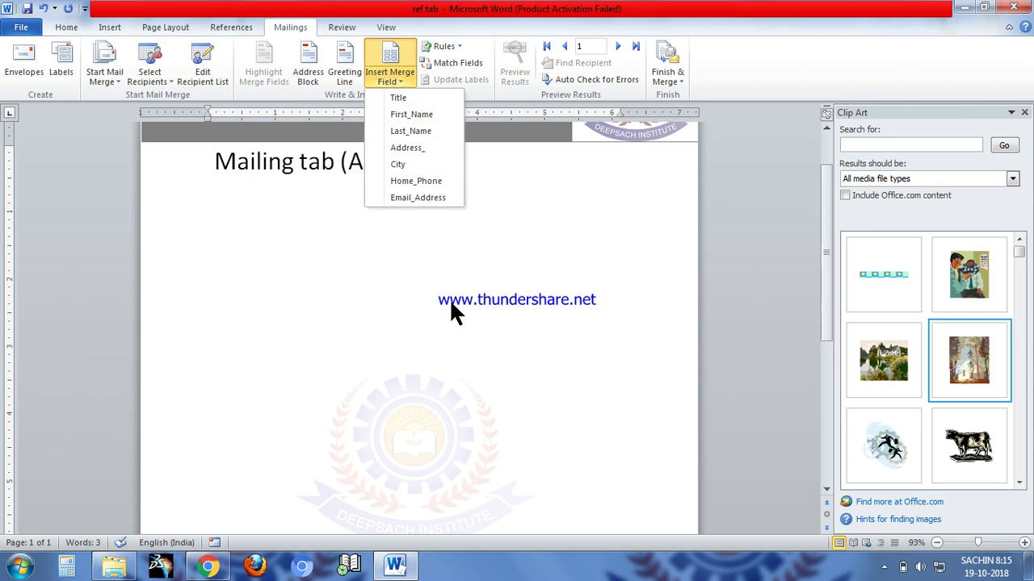
Step: Insert the Title, First_Name and Last_Name merge fields on the first line
{"action": "left_click", "coordinate": [427, 103]}
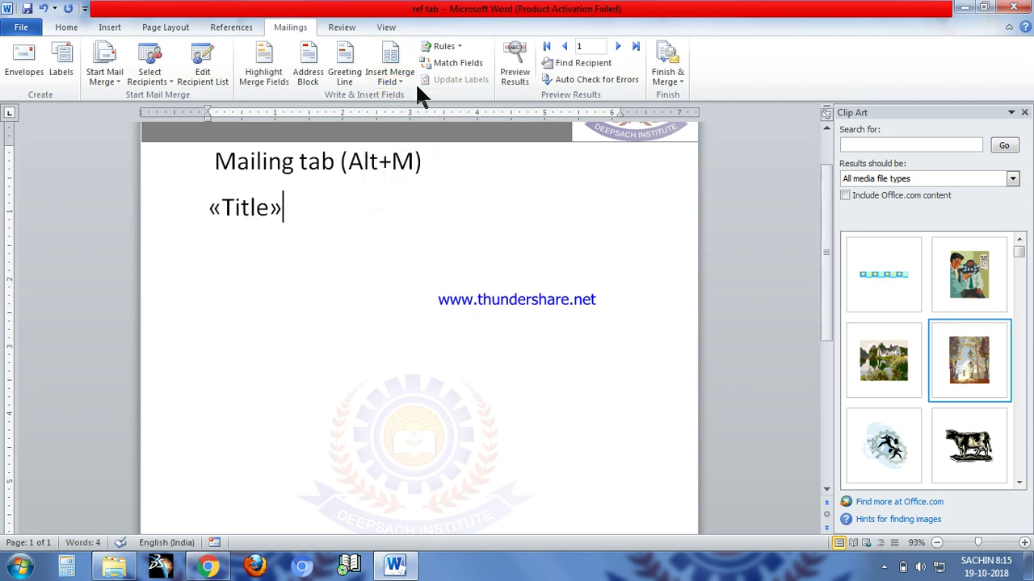
{"action": "left_click", "coordinate": [407, 75]}
{"action": "left_click", "coordinate": [406, 116]}
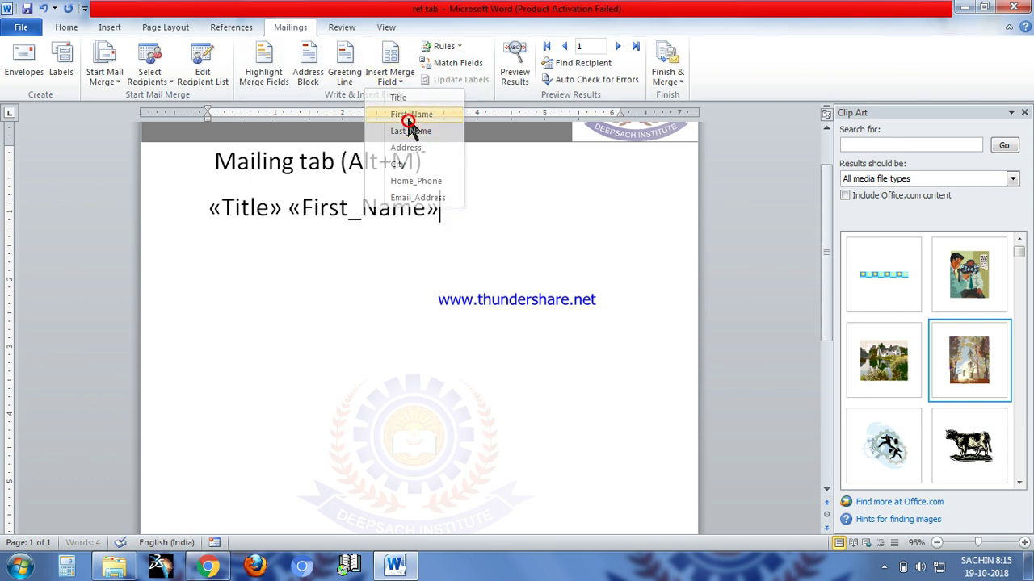
{"action": "left_click", "coordinate": [387, 77]}
{"action": "left_click", "coordinate": [400, 132]}
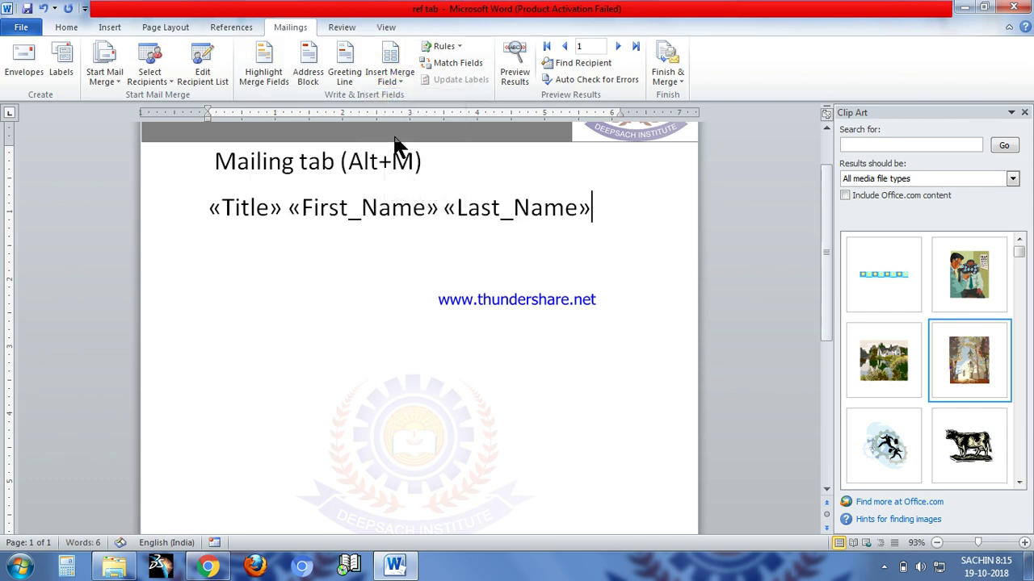
Step: Add the Address_ and City merge fields on the next line
{"action": "left_click", "coordinate": [391, 81]}
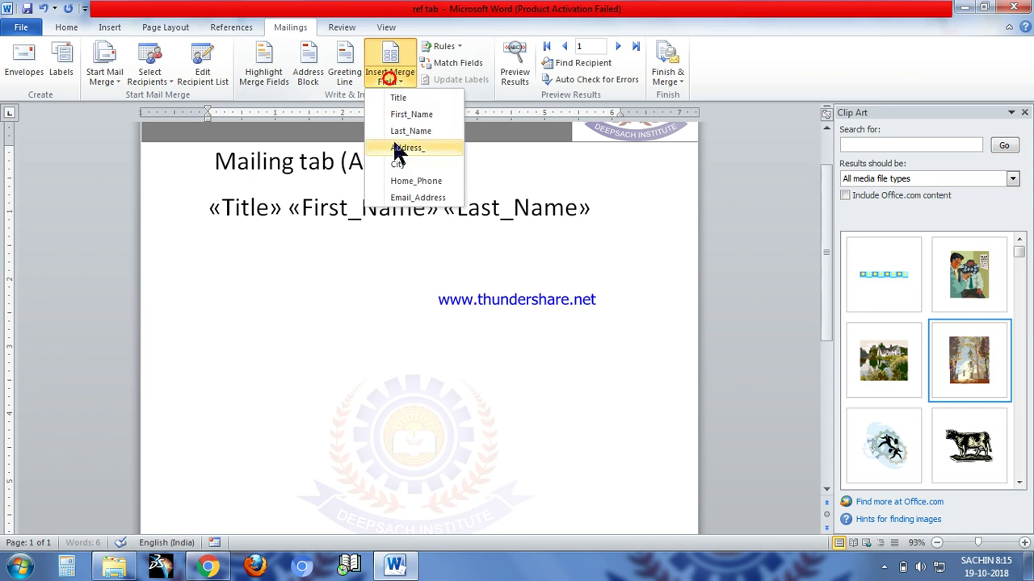
{"action": "left_click", "coordinate": [398, 148]}
{"action": "left_click", "coordinate": [397, 81]}
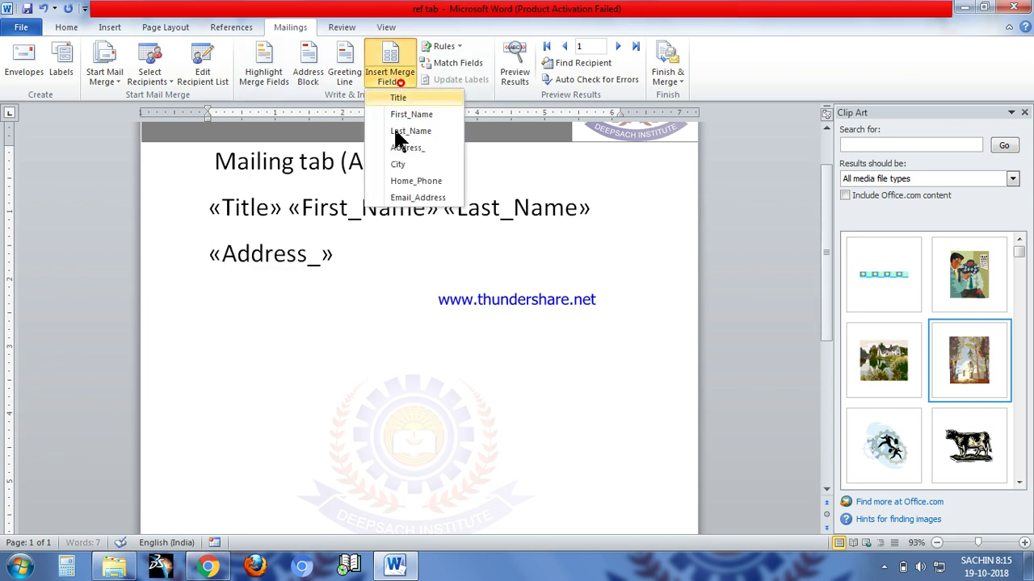
{"action": "left_click", "coordinate": [398, 164]}
{"action": "key", "text": "Return"}
Step: Place the Home_Phone and Email_Address merge fields on their own separate lines
{"action": "left_click", "coordinate": [398, 80]}
{"action": "left_click", "coordinate": [396, 196]}
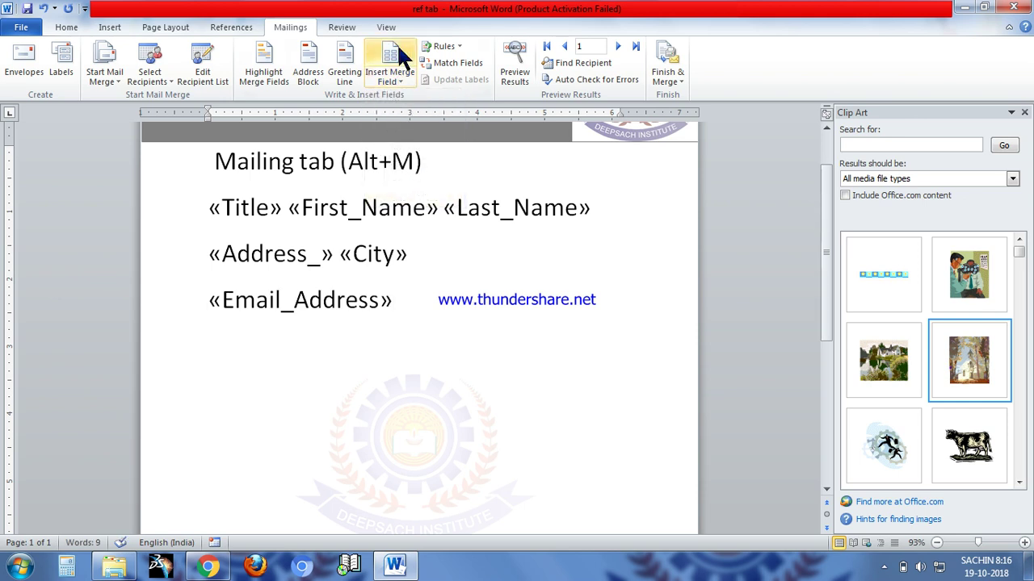
{"action": "key", "text": "ctrl+z"}
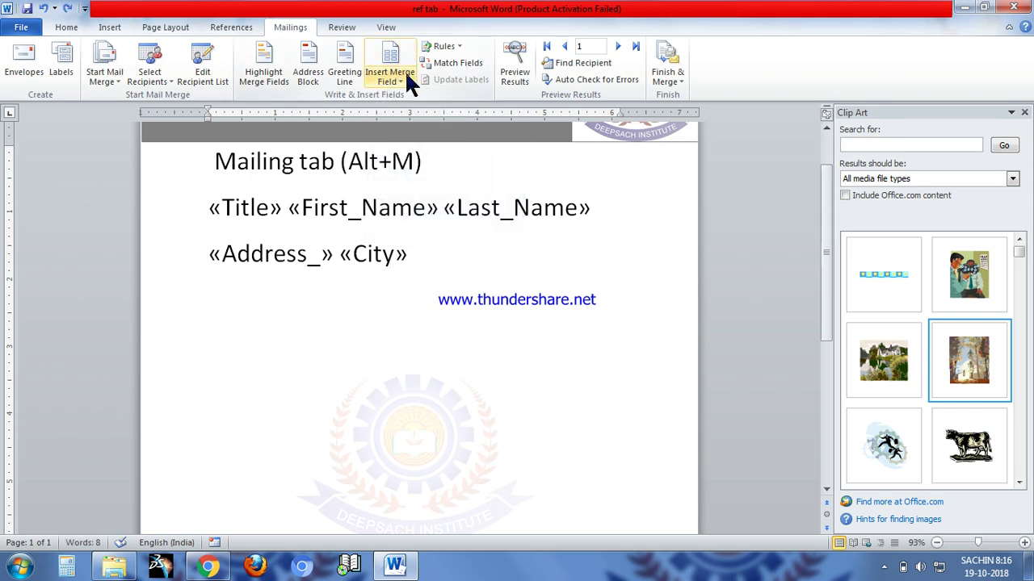
{"action": "left_click", "coordinate": [401, 78]}
{"action": "left_click", "coordinate": [408, 181]}
{"action": "key", "text": "Return"}
{"action": "left_click", "coordinate": [396, 76]}
{"action": "left_click", "coordinate": [420, 196]}
{"action": "key", "text": "Return"}
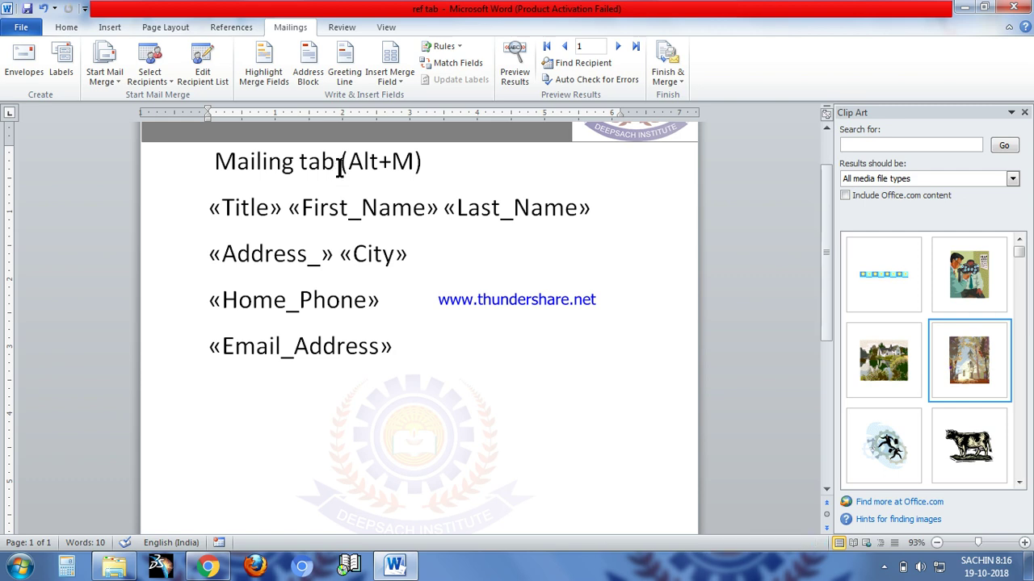
Step: Insert a 'Dear' greeting line with Last Name unmatched, so it uses only the first name
{"action": "left_click", "coordinate": [342, 74]}
{"action": "left_click", "coordinate": [416, 187]}
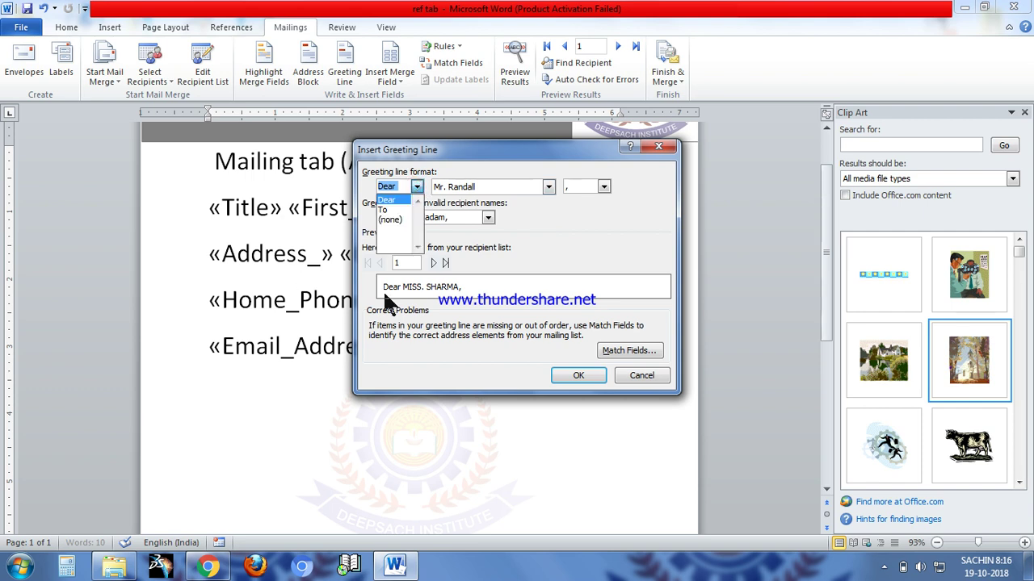
{"action": "left_click", "coordinate": [388, 199]}
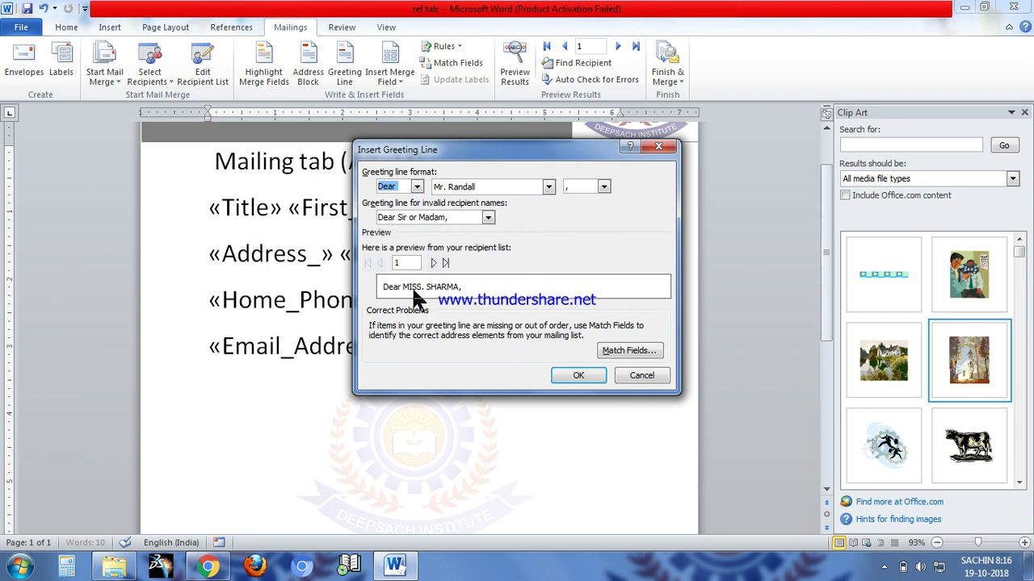
{"action": "left_click", "coordinate": [649, 352]}
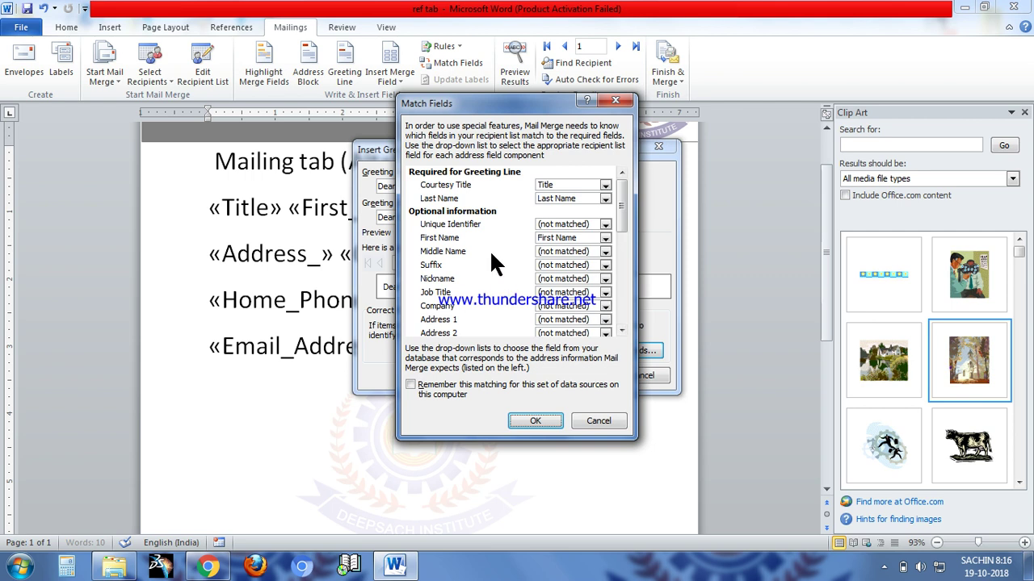
{"action": "left_click", "coordinate": [543, 197]}
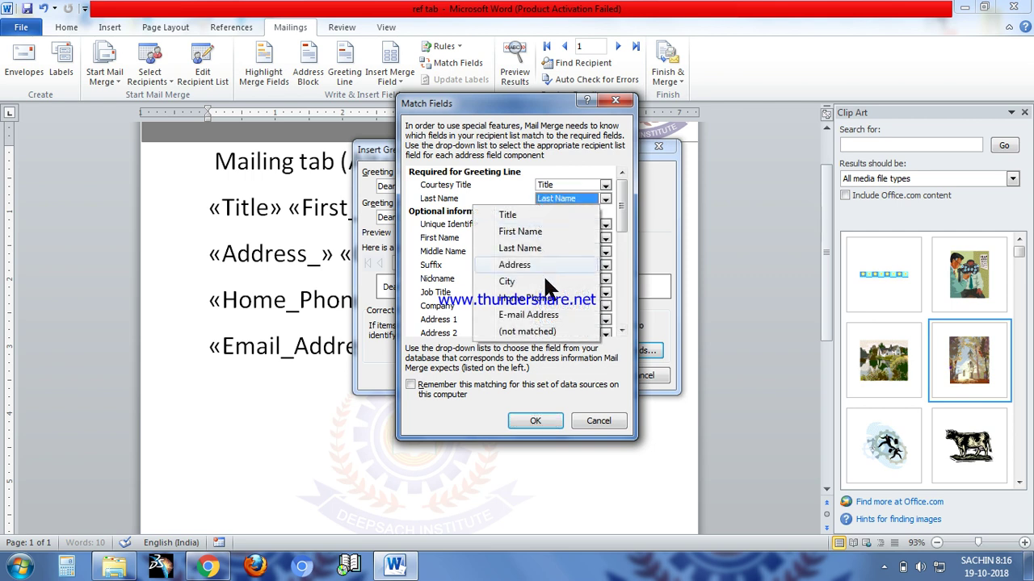
{"action": "left_click", "coordinate": [527, 332]}
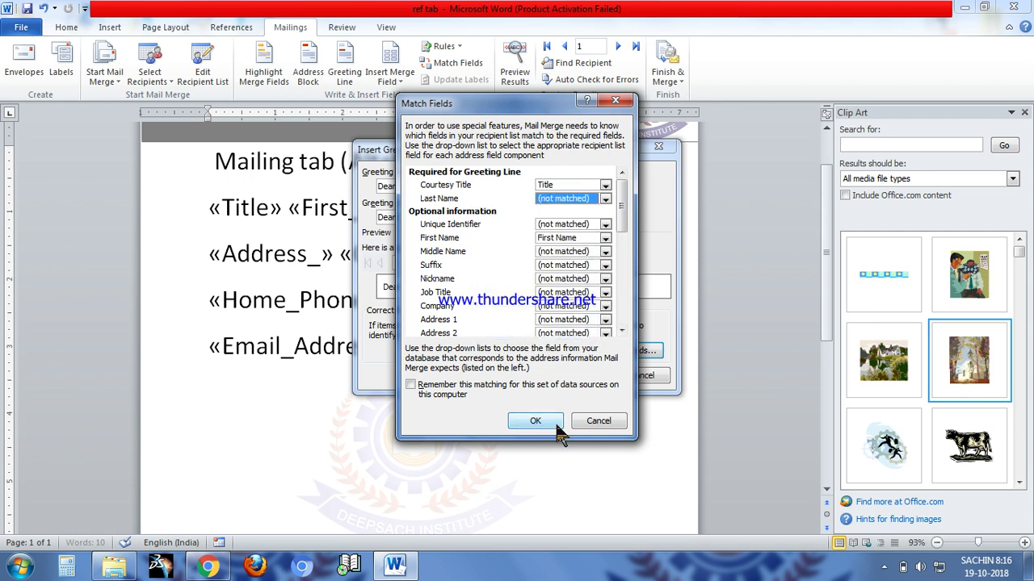
{"action": "left_click", "coordinate": [537, 423]}
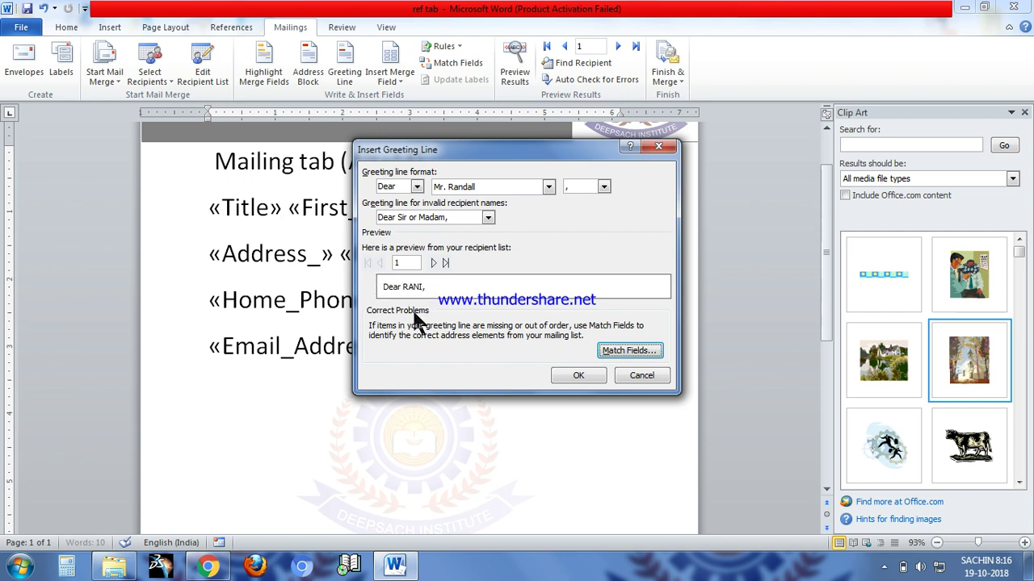
{"action": "left_click", "coordinate": [433, 262]}
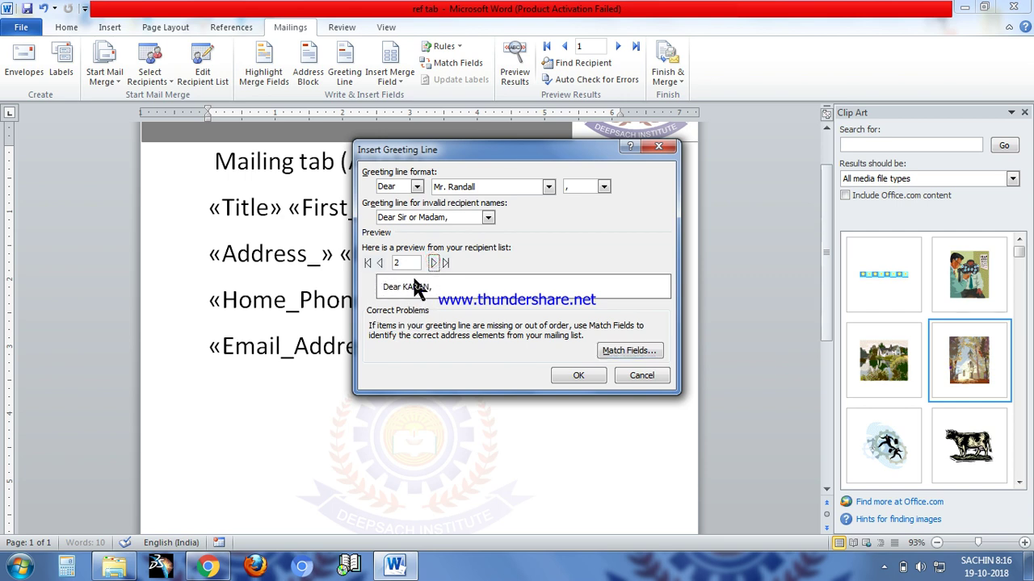
{"action": "left_click", "coordinate": [433, 262]}
{"action": "left_click", "coordinate": [591, 377]}
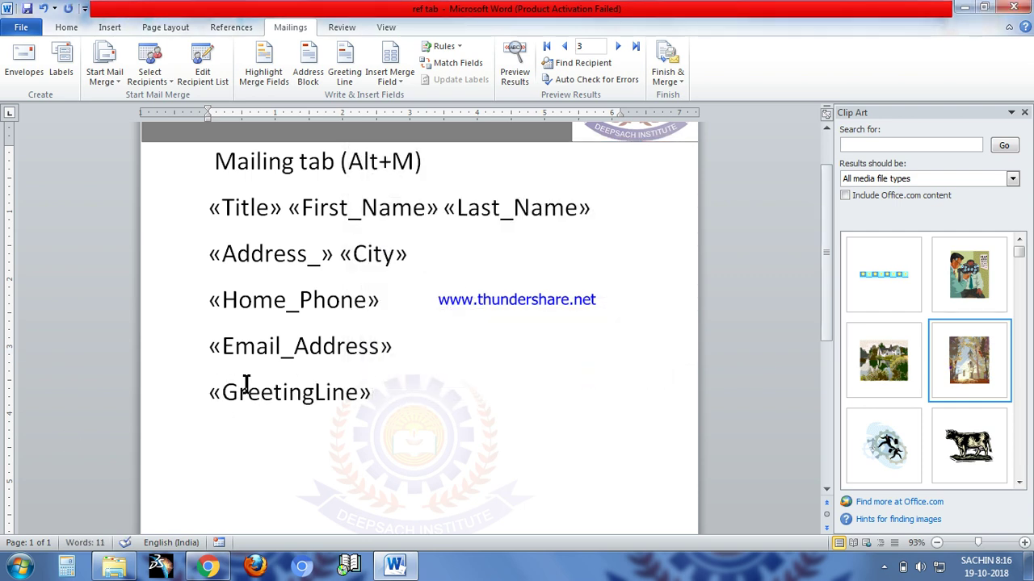
Step: Add a =rand(1) sample paragraph and a 'Thank you' line below the greeting
{"action": "key", "text": "Return"}
{"action": "type", "text": "=rand(1"}
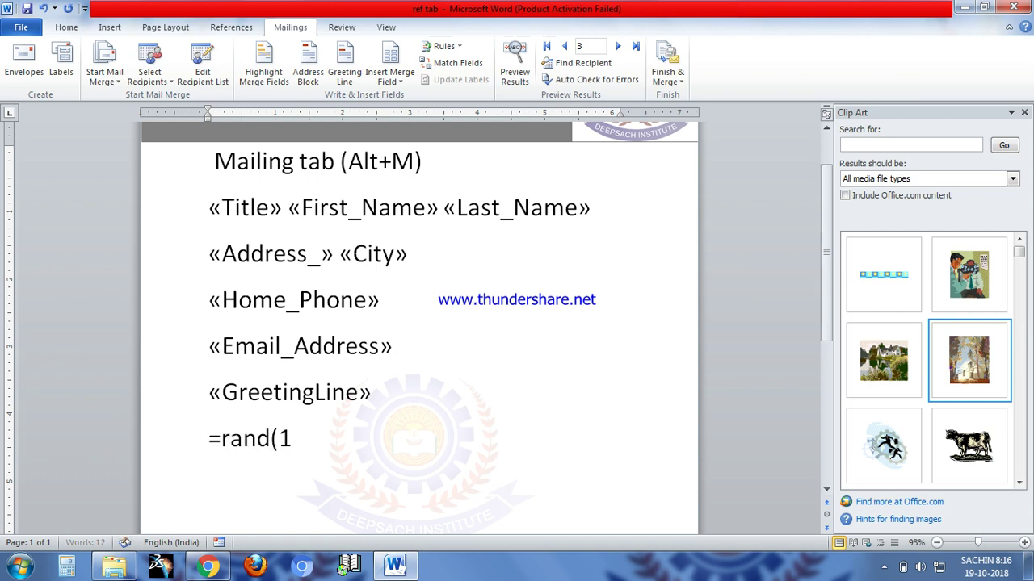
{"action": "type", "text": ")"}
{"action": "key", "text": "Return"}
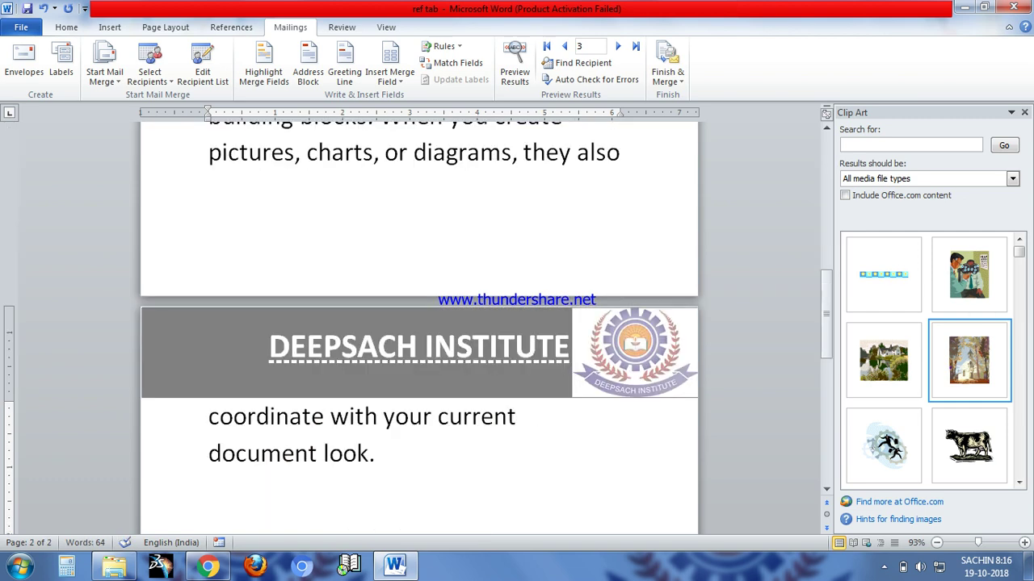
{"action": "type", "text": "tan"}
{"action": "key", "text": "BackSpace"}
{"action": "key", "text": "BackSpace"}
{"action": "type", "text": "hank you"}
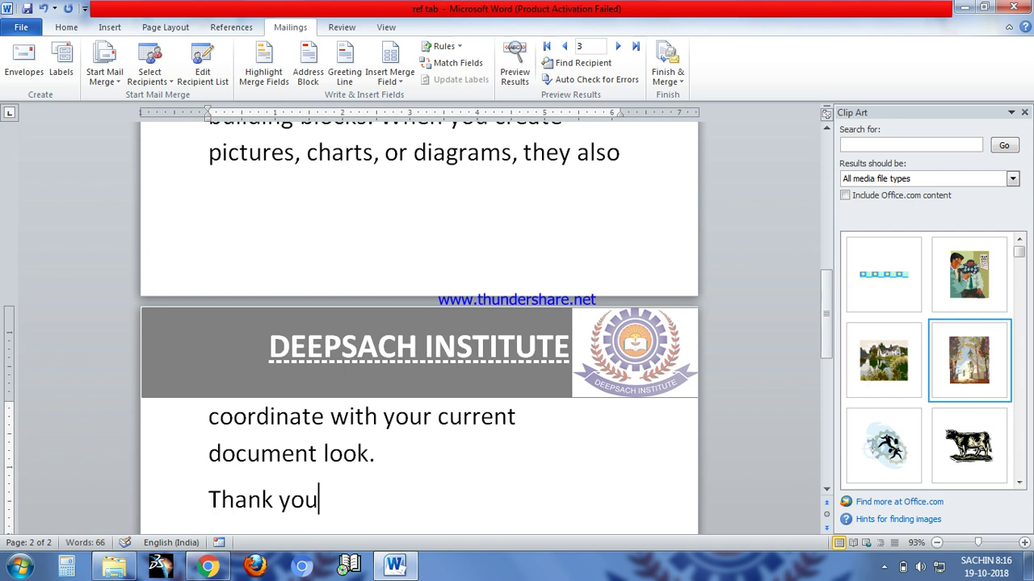
{"action": "key", "text": "Return"}
Step: Sign off with 'name- abc' and preview the letter with real recipient data
{"action": "type", "text": "a"}
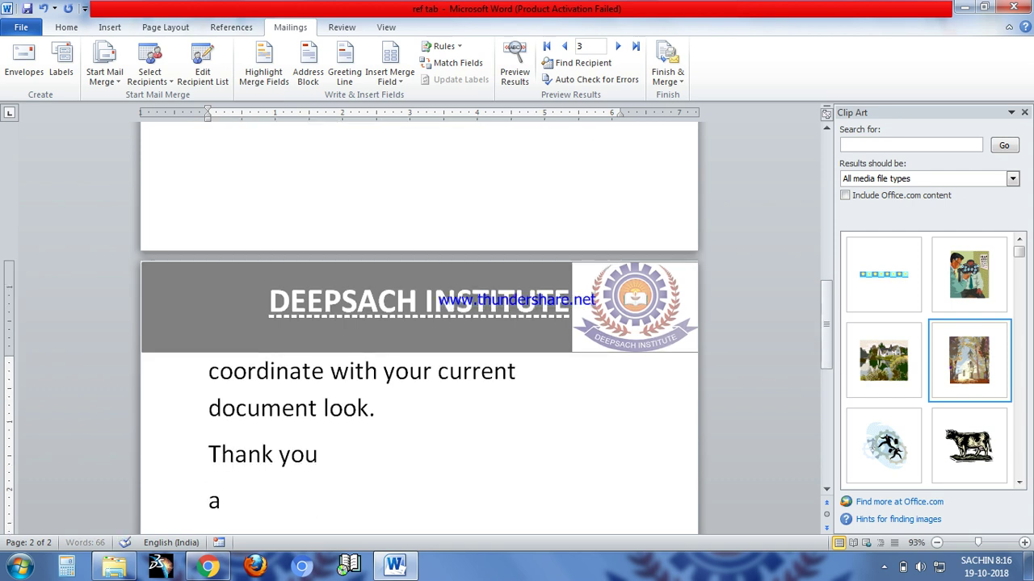
{"action": "key", "text": "BackSpace"}
{"action": "type", "text": "name"}
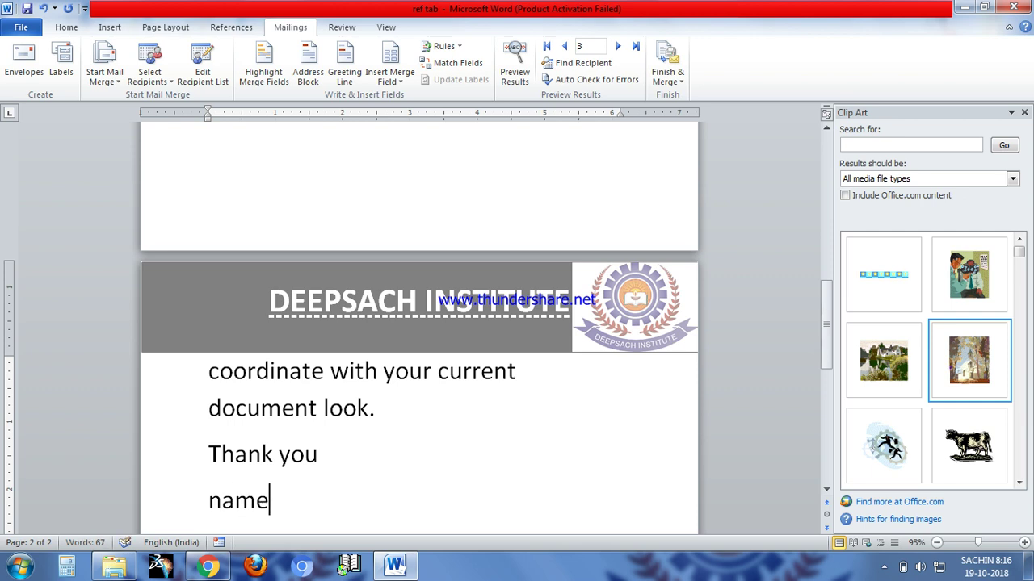
{"action": "type", "text": "- abc"}
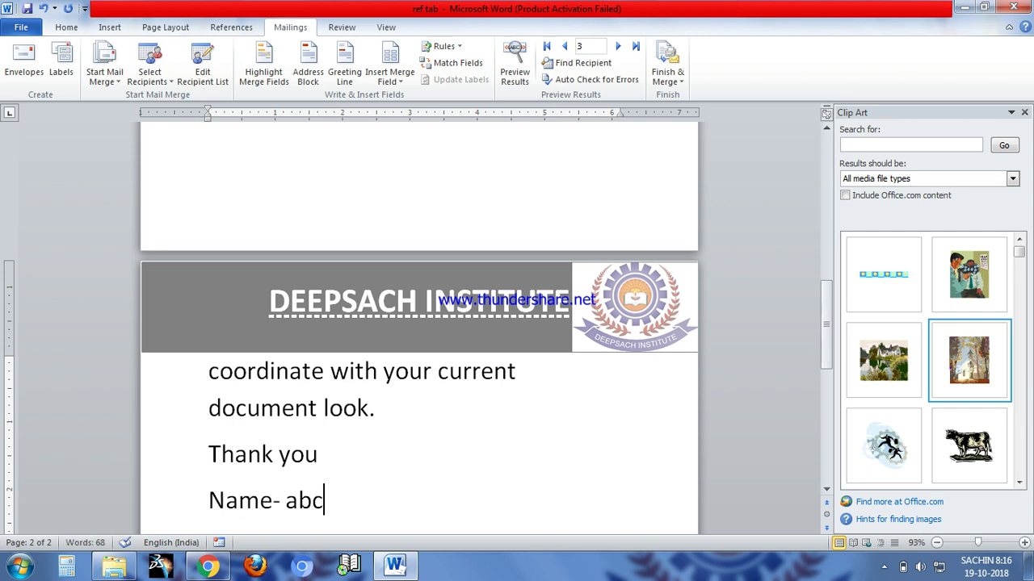
{"action": "scroll", "coordinate": [323, 148], "scroll_direction": "up", "scroll_amount": 2}
{"action": "scroll", "coordinate": [323, 147], "scroll_direction": "up", "scroll_amount": 4}
{"action": "scroll", "coordinate": [323, 148], "scroll_direction": "up", "scroll_amount": 4}
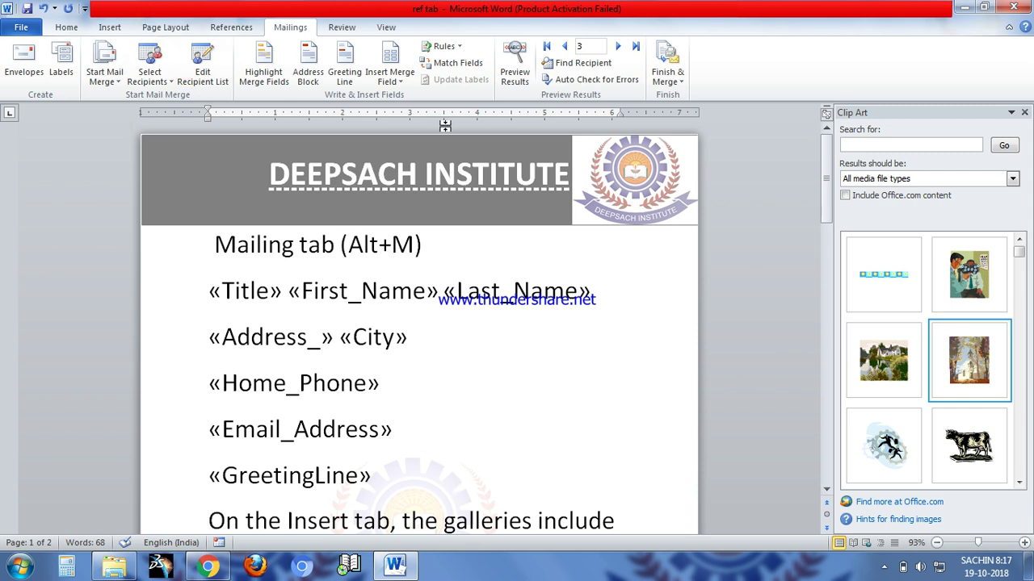
{"action": "left_click", "coordinate": [513, 79]}
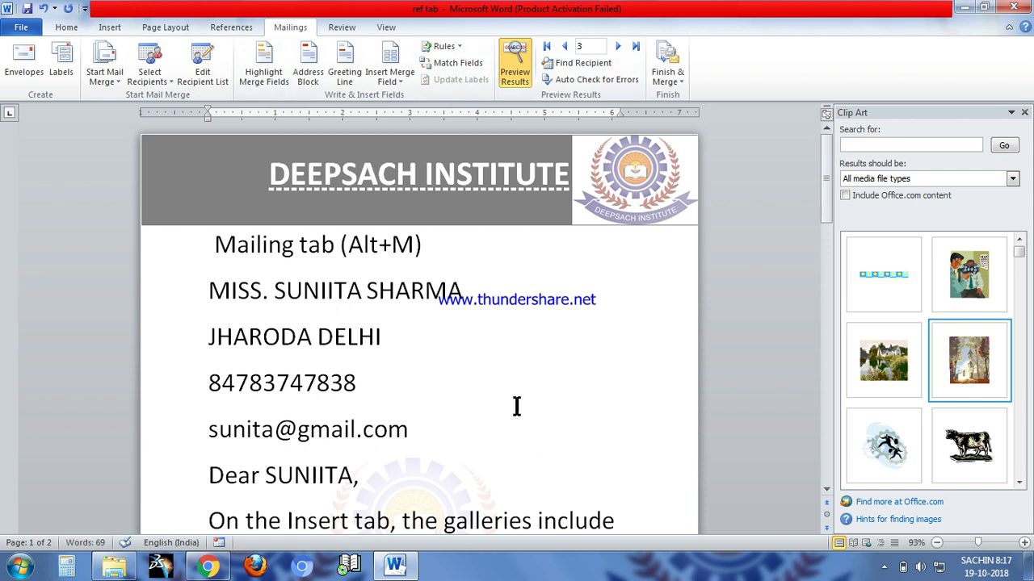
{"action": "scroll", "coordinate": [501, 393], "scroll_direction": "down", "scroll_amount": 1}
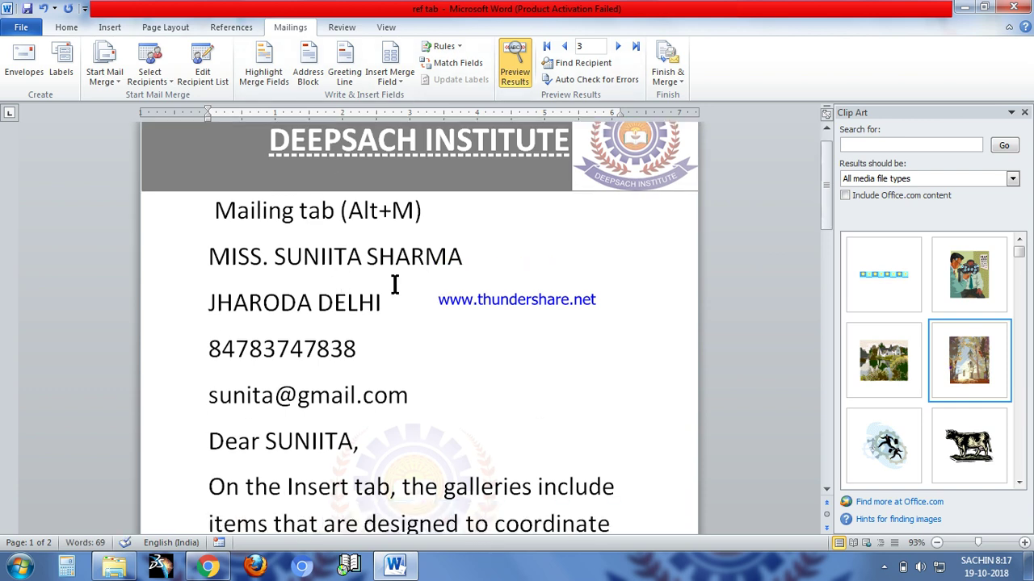
{"action": "left_click", "coordinate": [566, 50]}
{"action": "left_click_drag", "start_coordinate": [348, 442], "coordinate": [143, 224]}
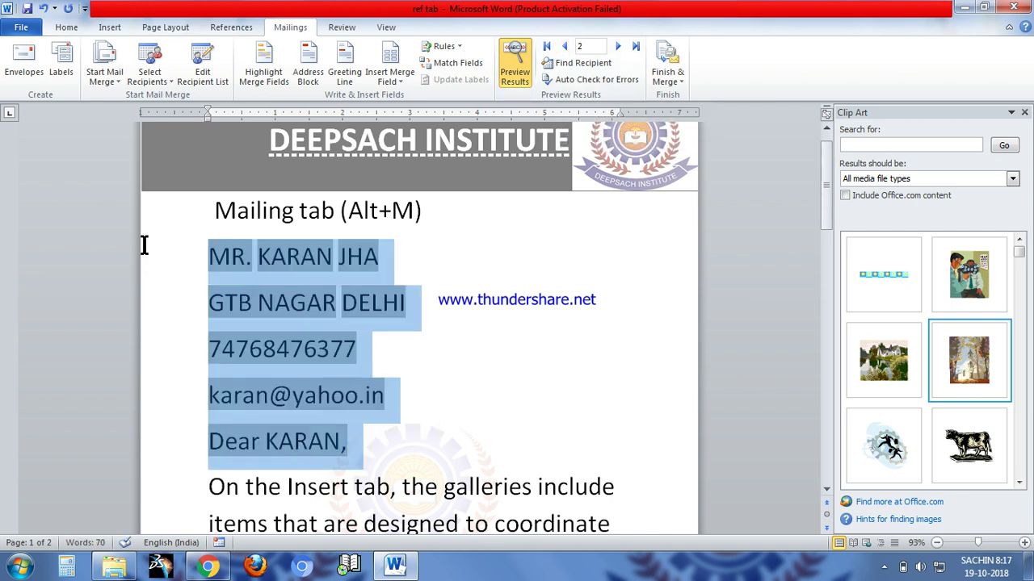
{"action": "scroll", "coordinate": [352, 449], "scroll_direction": "down", "scroll_amount": 1}
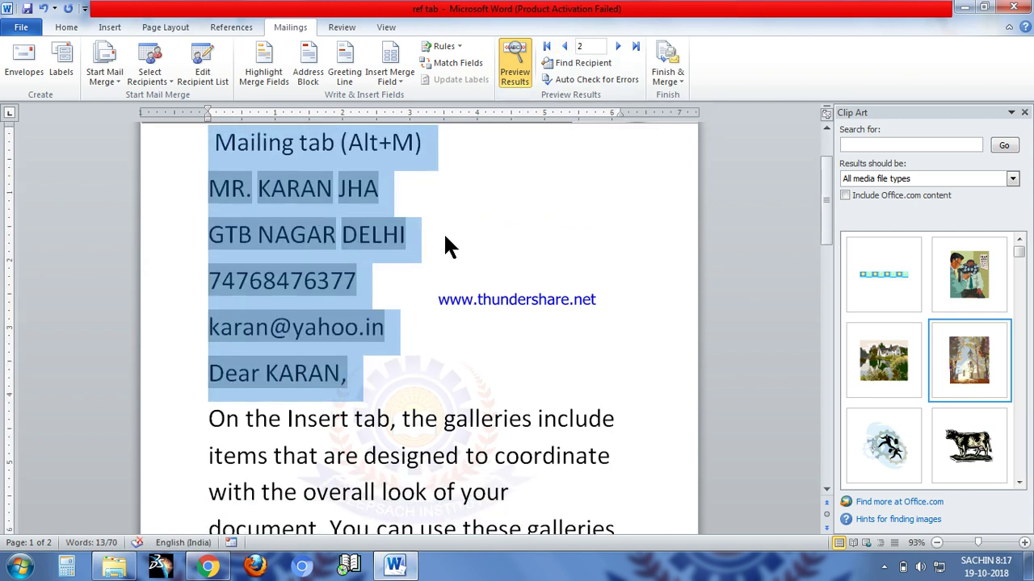
{"action": "left_click", "coordinate": [564, 46]}
{"action": "left_click_drag", "start_coordinate": [445, 143], "coordinate": [215, 143]}
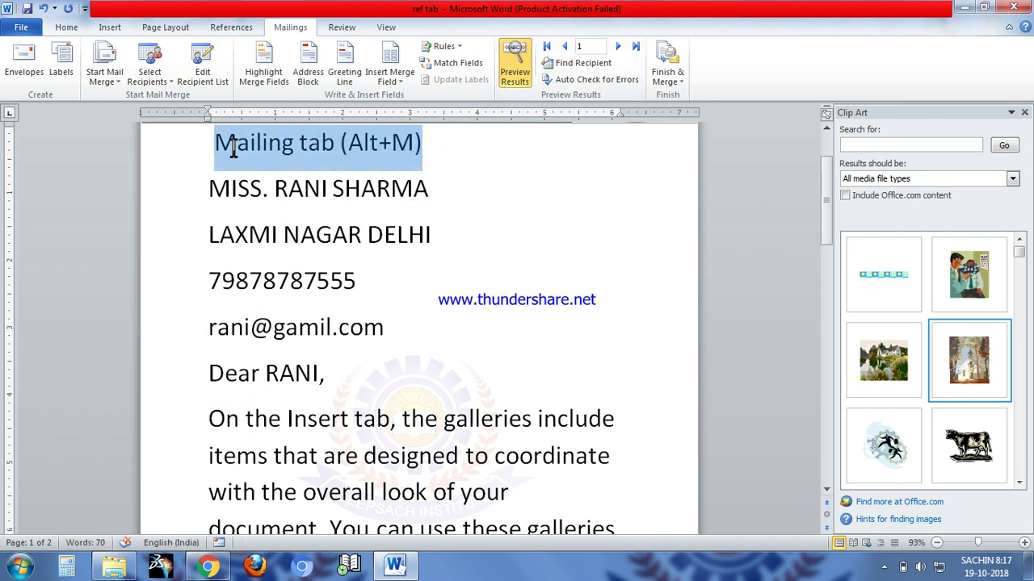
{"action": "key", "text": "Delete"}
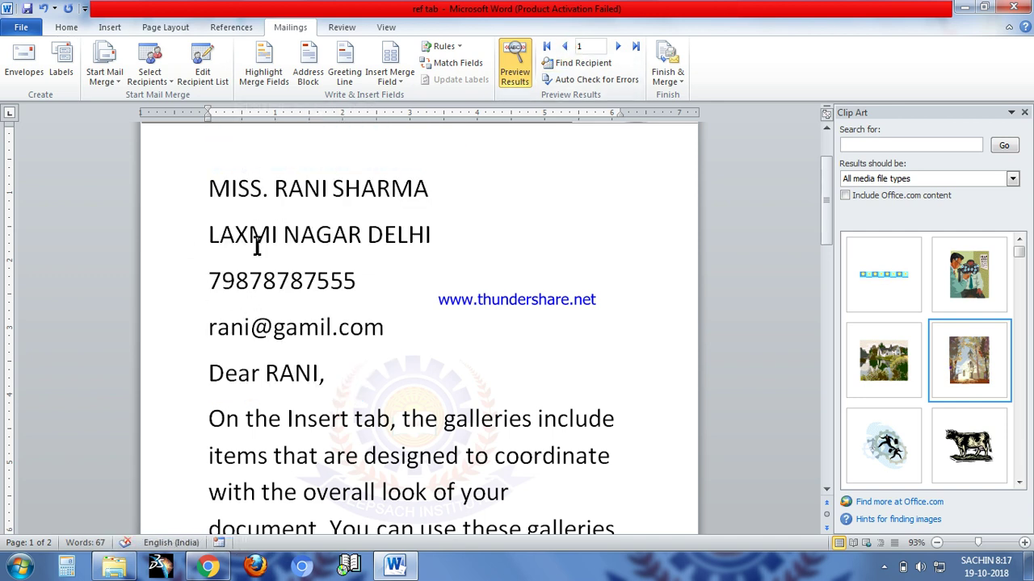
{"action": "left_click_drag", "start_coordinate": [353, 369], "coordinate": [208, 185]}
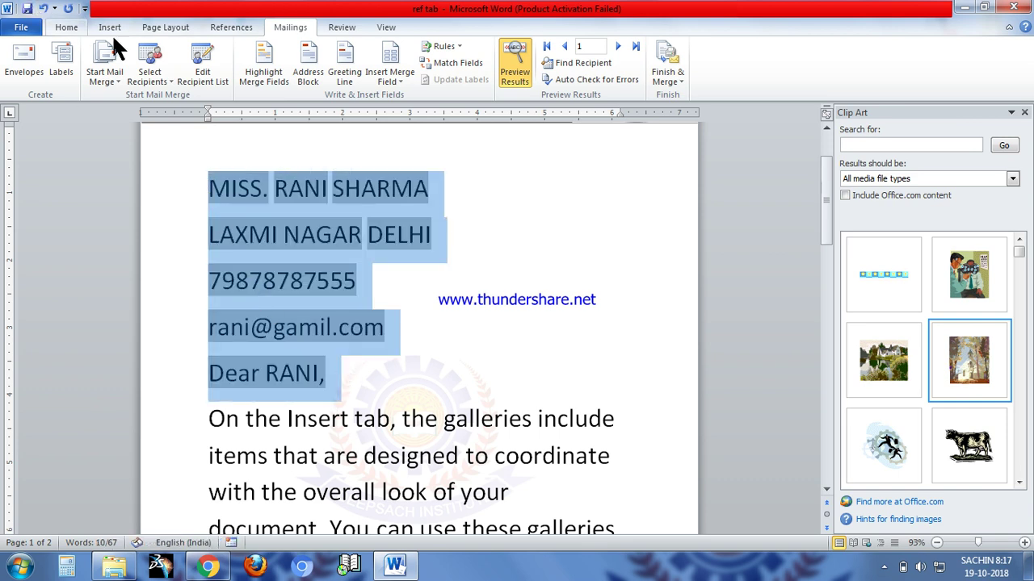
{"action": "left_click", "coordinate": [564, 47]}
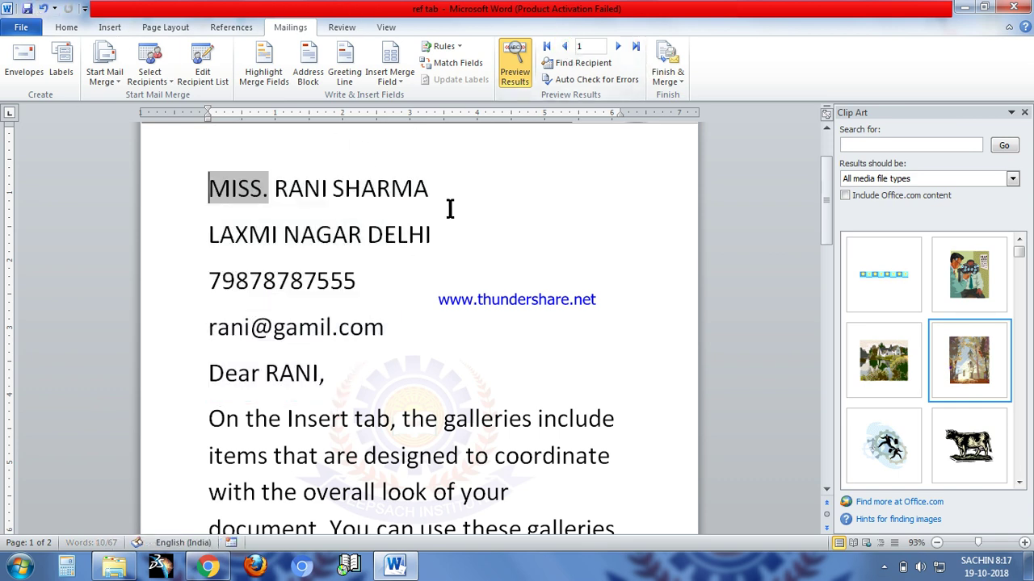
{"action": "left_click", "coordinate": [617, 46]}
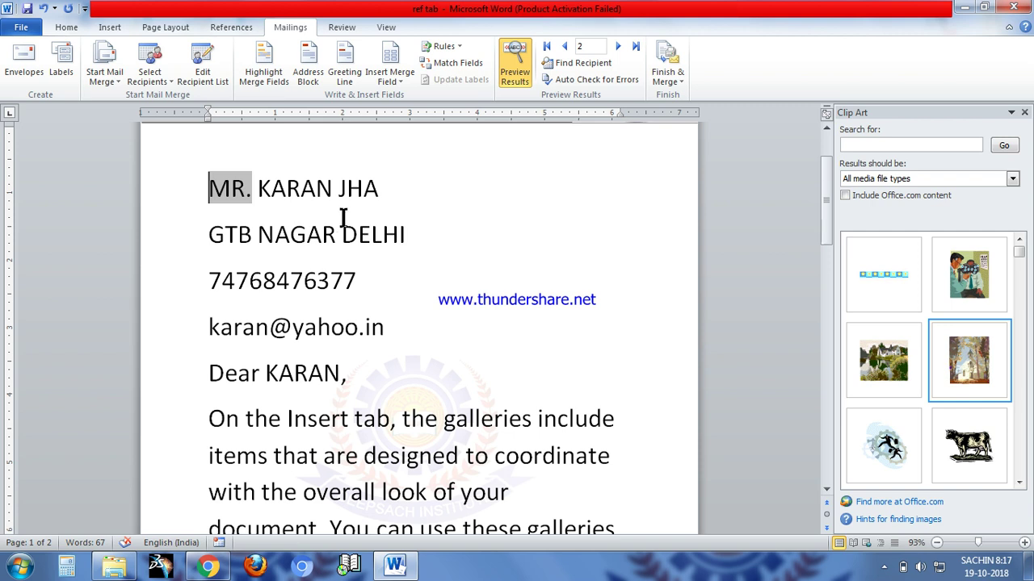
{"action": "left_click", "coordinate": [618, 46]}
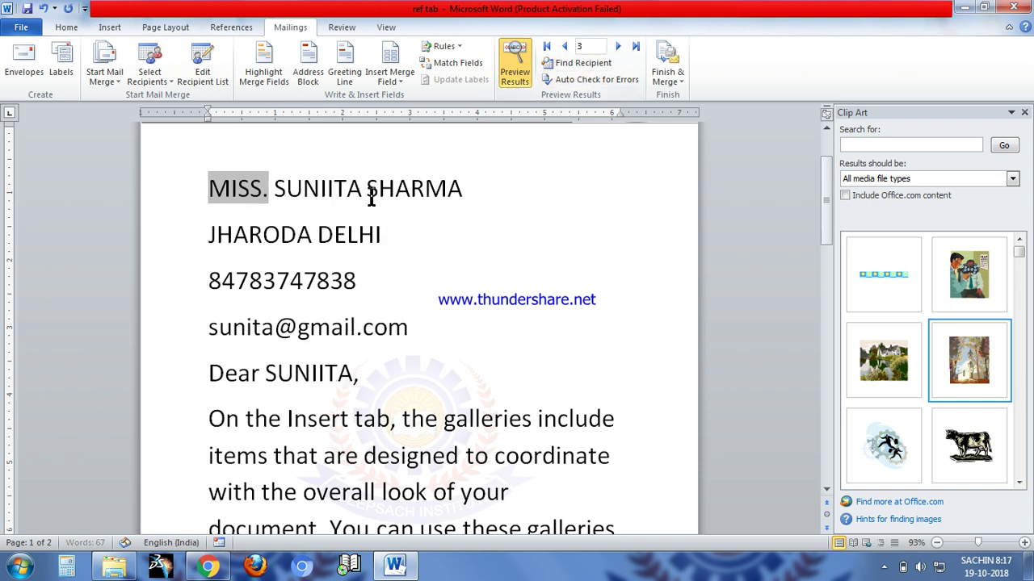
{"action": "scroll", "coordinate": [347, 374], "scroll_direction": "down", "scroll_amount": 1}
{"action": "scroll", "coordinate": [348, 374], "scroll_direction": "down", "scroll_amount": 1}
{"action": "scroll", "coordinate": [348, 374], "scroll_direction": "up", "scroll_amount": 1}
{"action": "scroll", "coordinate": [348, 373], "scroll_direction": "up", "scroll_amount": 1}
{"action": "scroll", "coordinate": [348, 374], "scroll_direction": "up", "scroll_amount": 1}
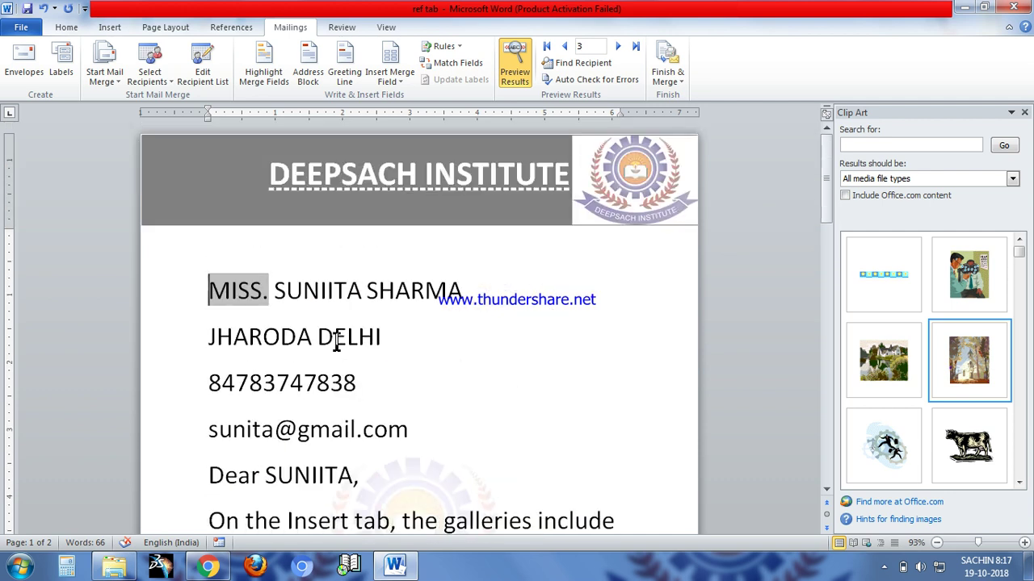
{"action": "left_click", "coordinate": [305, 65]}
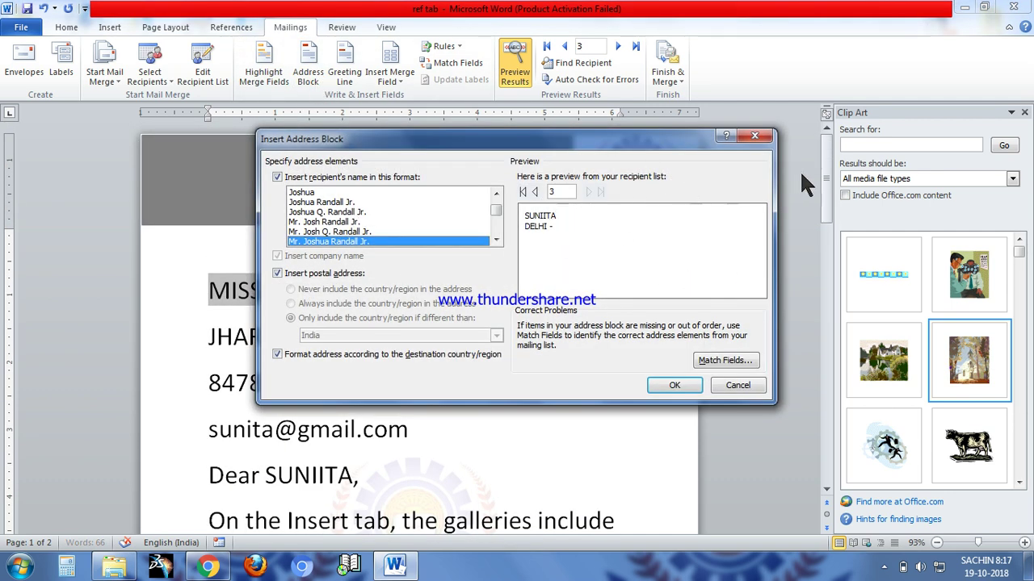
{"action": "left_click", "coordinate": [767, 139]}
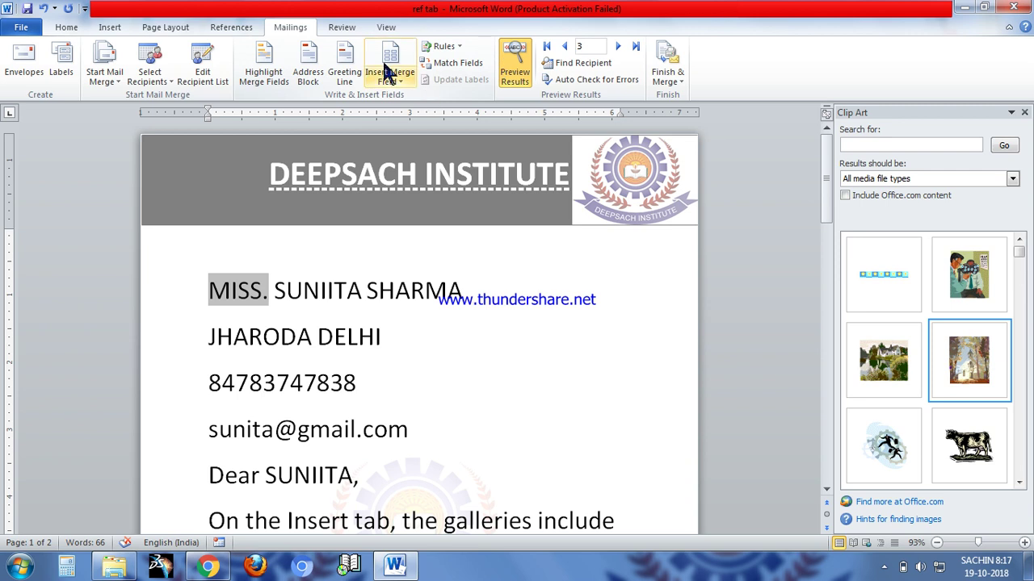
{"action": "left_click", "coordinate": [266, 73]}
{"action": "left_click", "coordinate": [272, 73]}
{"action": "left_click", "coordinate": [273, 72]}
{"action": "left_click", "coordinate": [273, 74]}
{"action": "left_click", "coordinate": [556, 469]}
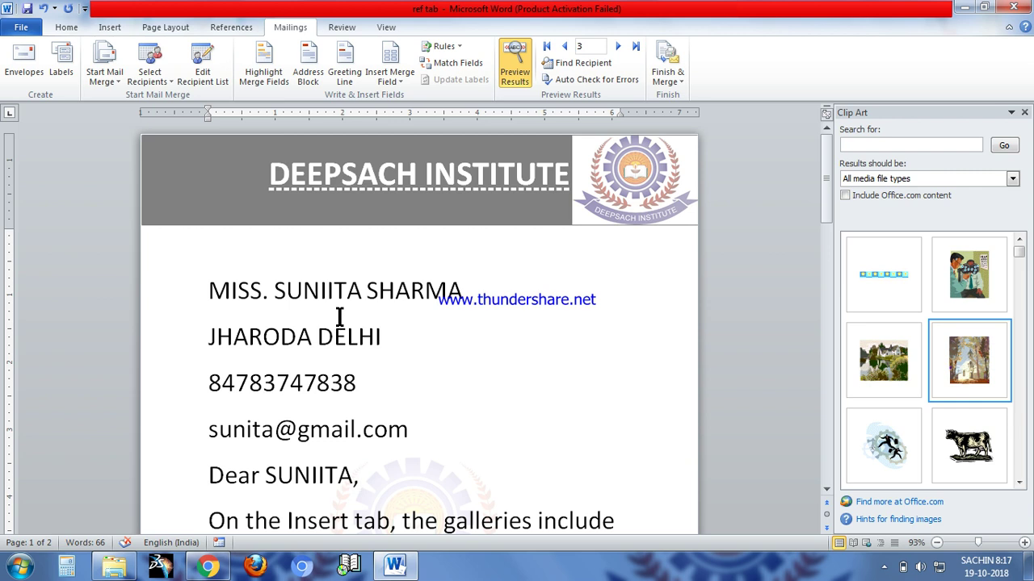
Step: Review the recipient records in data.mdb and save the changes to that file
{"action": "left_click", "coordinate": [203, 76]}
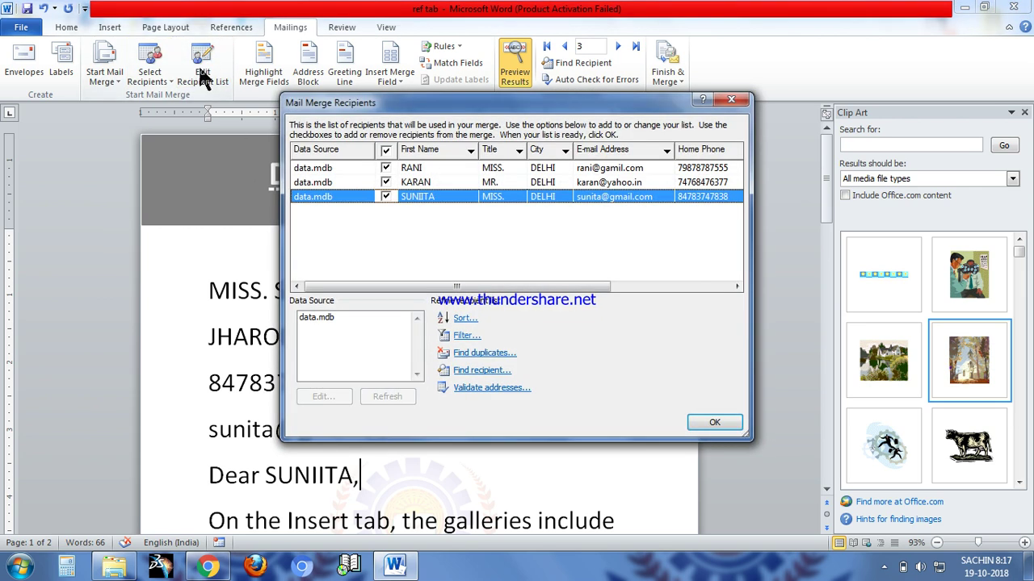
{"action": "left_click", "coordinate": [466, 183]}
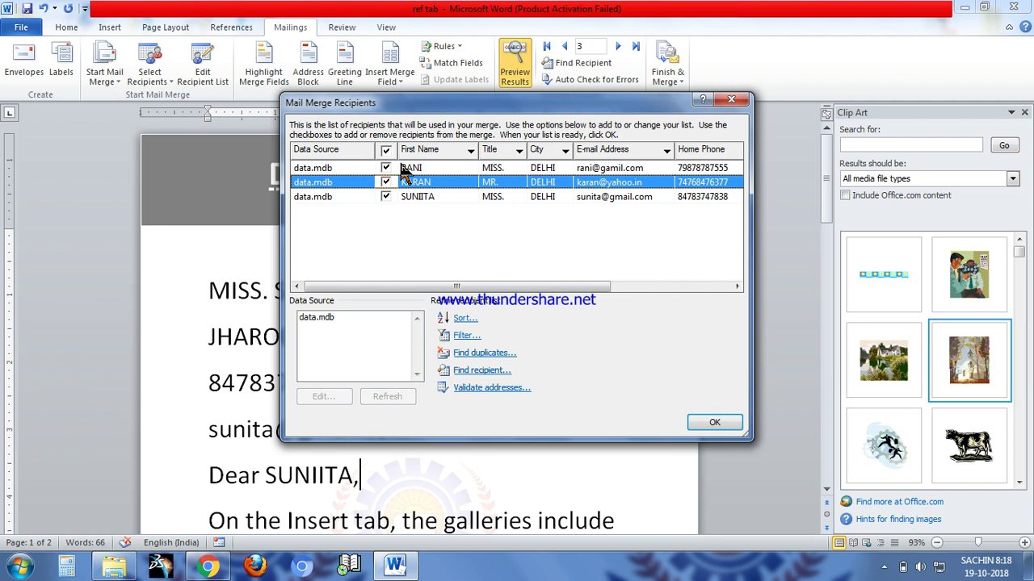
{"action": "left_click", "coordinate": [321, 317]}
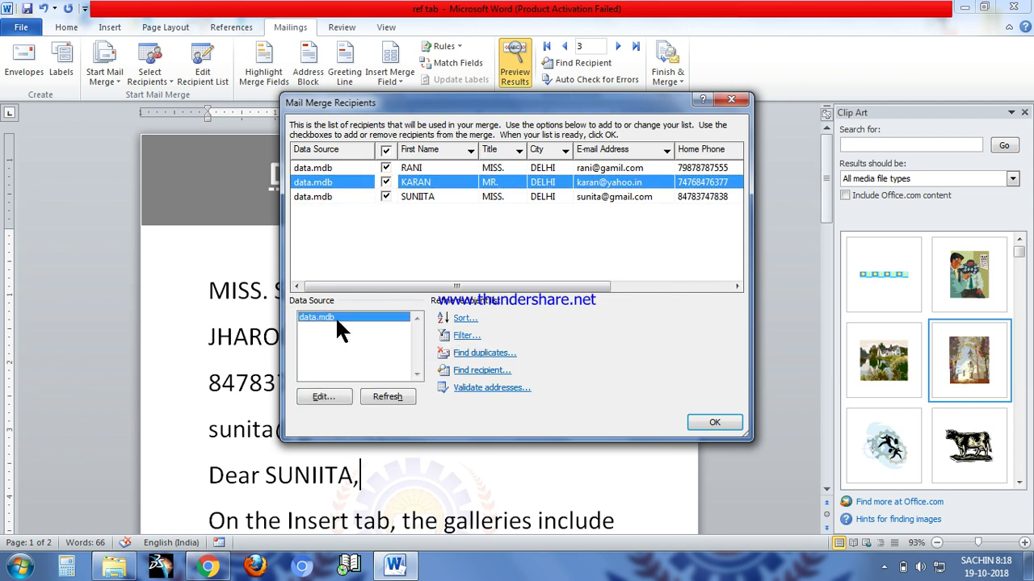
{"action": "left_click", "coordinate": [328, 398]}
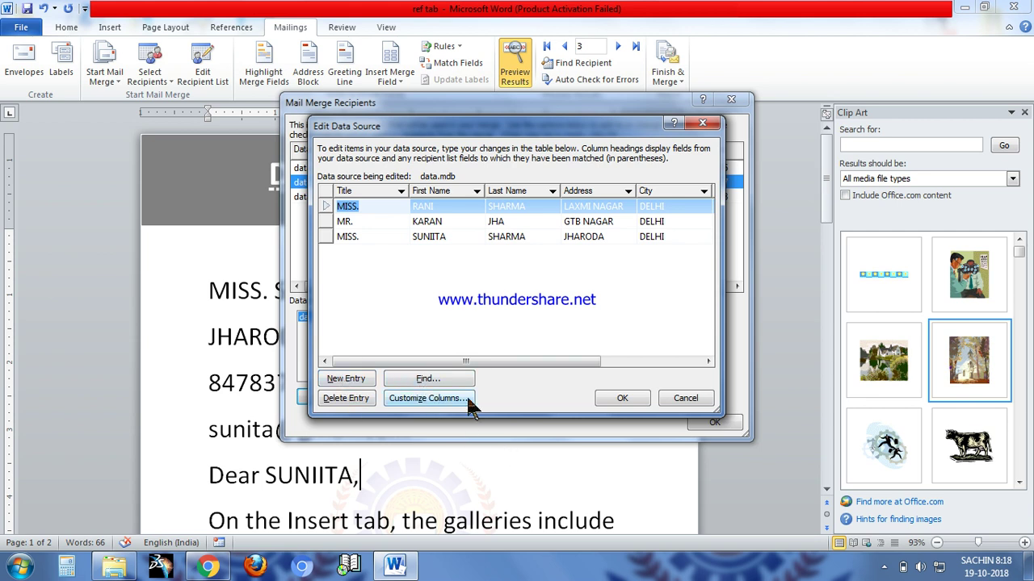
{"action": "left_click", "coordinate": [601, 400]}
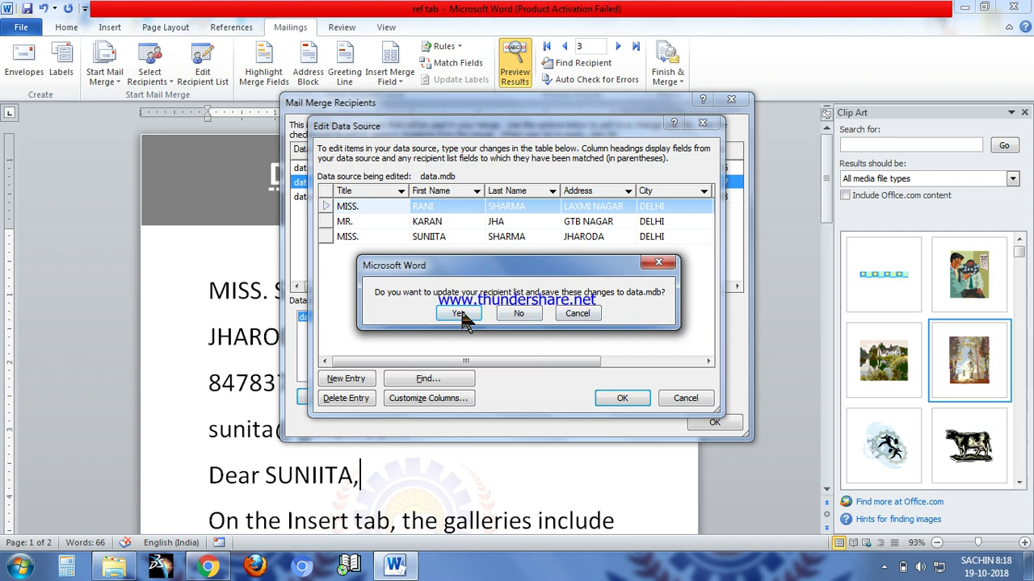
{"action": "left_click", "coordinate": [459, 314]}
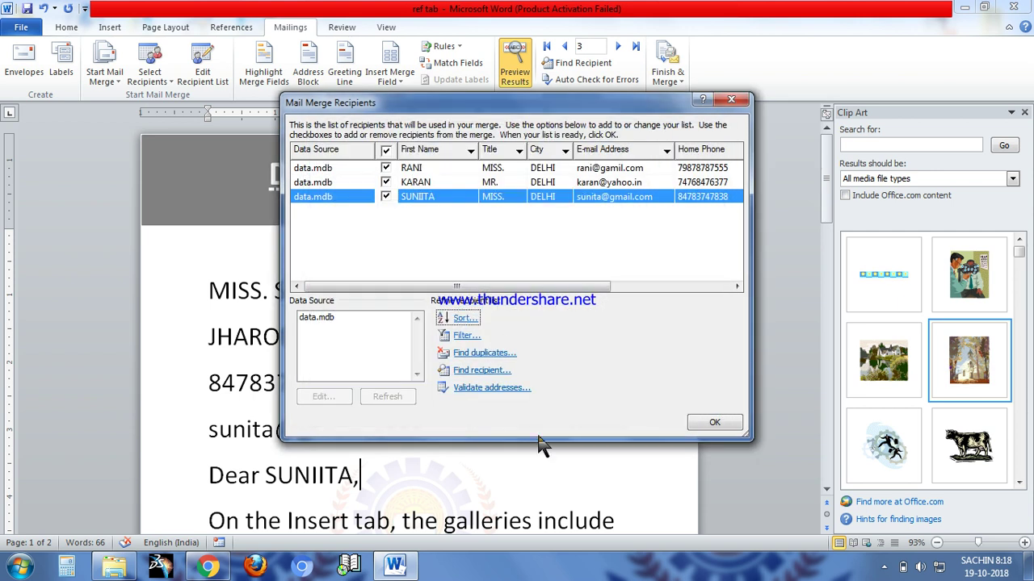
{"action": "left_click", "coordinate": [716, 424]}
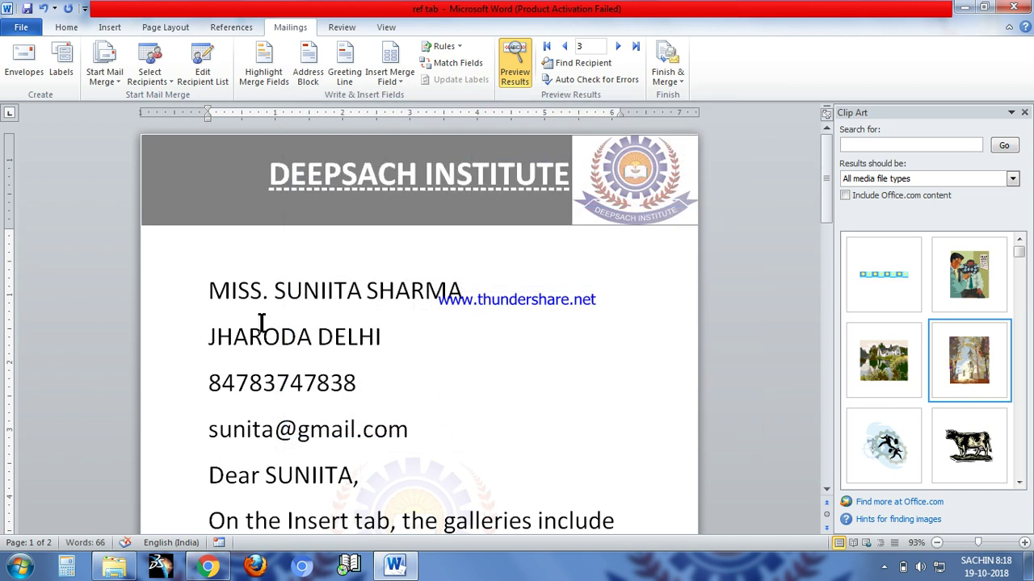
Step: Drag the letter body's right indent out to about 7 inches on the ruler
{"action": "scroll", "coordinate": [264, 331], "scroll_direction": "down", "scroll_amount": 1}
{"action": "scroll", "coordinate": [264, 331], "scroll_direction": "down", "scroll_amount": 3}
{"action": "scroll", "coordinate": [267, 332], "scroll_direction": "down", "scroll_amount": 4}
{"action": "scroll", "coordinate": [263, 350], "scroll_direction": "down", "scroll_amount": 5}
{"action": "scroll", "coordinate": [253, 369], "scroll_direction": "up", "scroll_amount": 6}
{"action": "scroll", "coordinate": [271, 444], "scroll_direction": "up", "scroll_amount": 5}
{"action": "scroll", "coordinate": [272, 441], "scroll_direction": "up", "scroll_amount": 1}
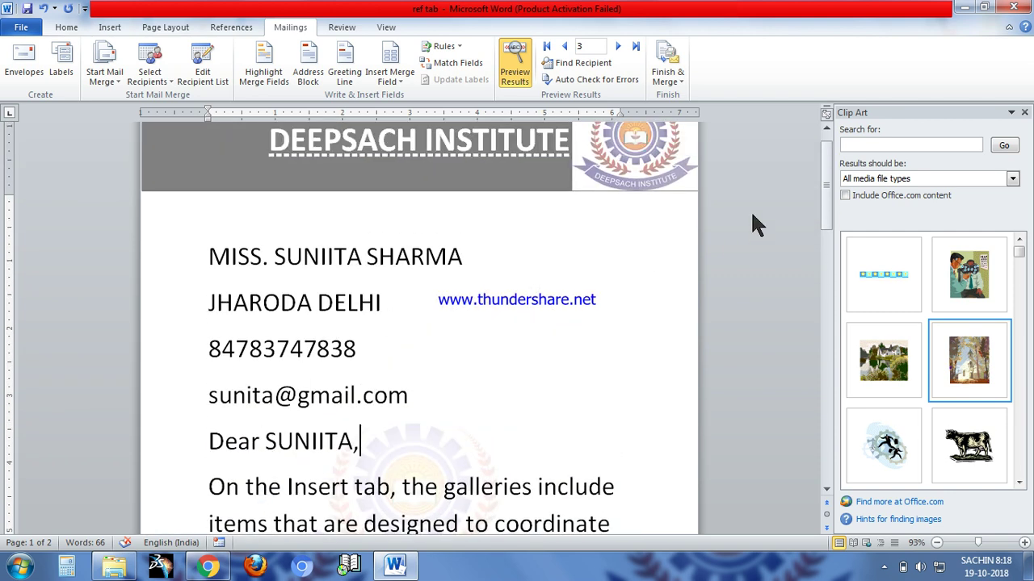
{"action": "left_click_drag", "start_coordinate": [620, 113], "coordinate": [675, 113]}
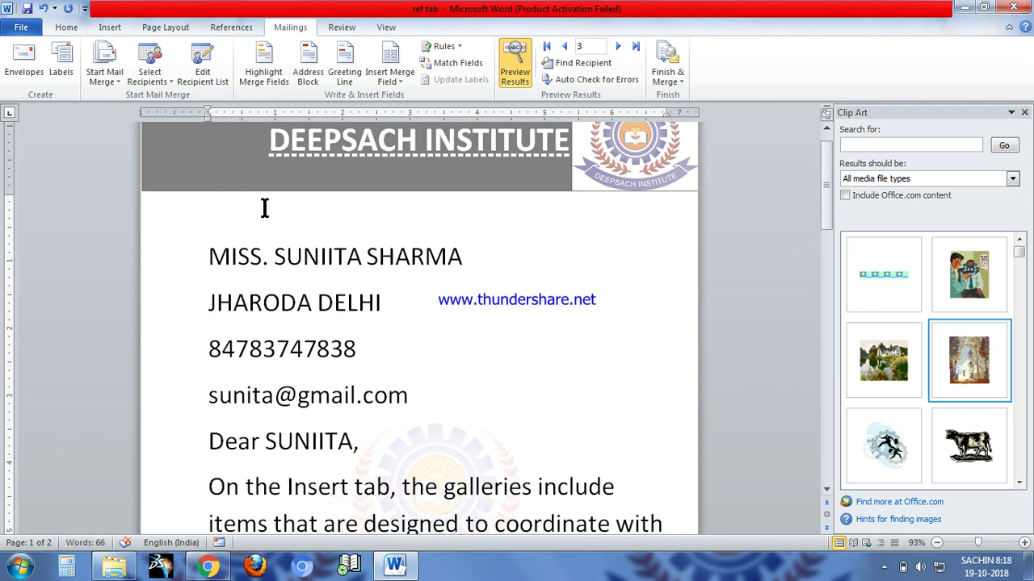
{"action": "scroll", "coordinate": [329, 269], "scroll_direction": "down", "scroll_amount": 3}
{"action": "scroll", "coordinate": [334, 270], "scroll_direction": "down", "scroll_amount": 1}
{"action": "scroll", "coordinate": [333, 271], "scroll_direction": "down", "scroll_amount": 1}
{"action": "scroll", "coordinate": [333, 270], "scroll_direction": "up", "scroll_amount": 2}
{"action": "scroll", "coordinate": [323, 286], "scroll_direction": "up", "scroll_amount": 2}
{"action": "scroll", "coordinate": [323, 282], "scroll_direction": "up", "scroll_amount": 2}
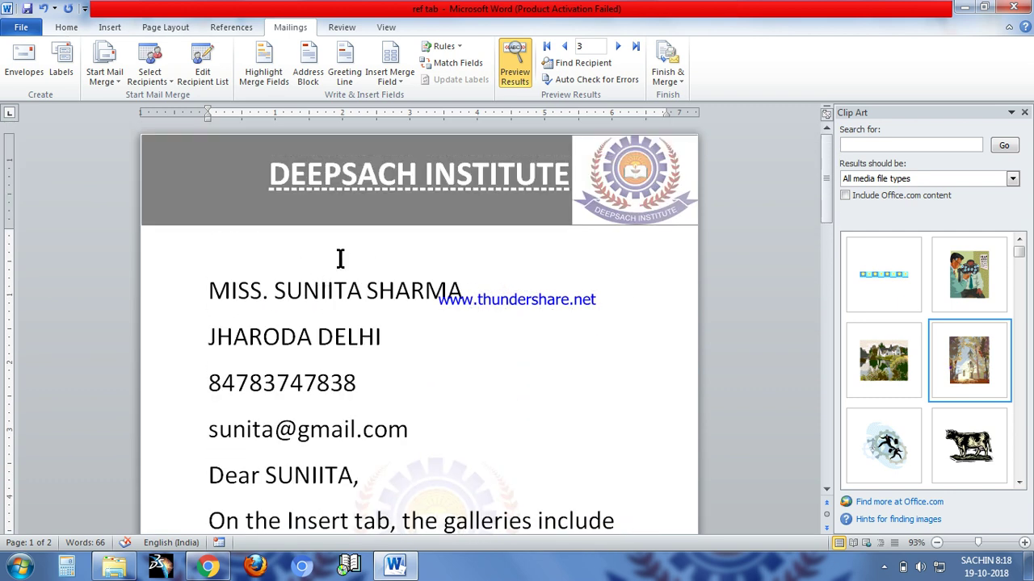
Step: Finish the merge as editable individual documents, choosing All records
{"action": "left_click", "coordinate": [665, 84]}
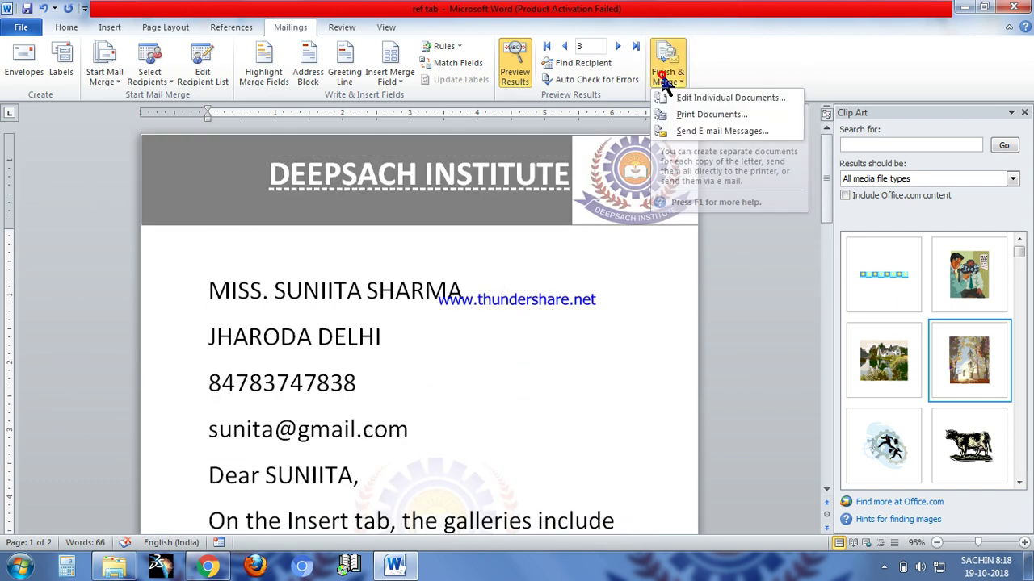
{"action": "left_click", "coordinate": [693, 98]}
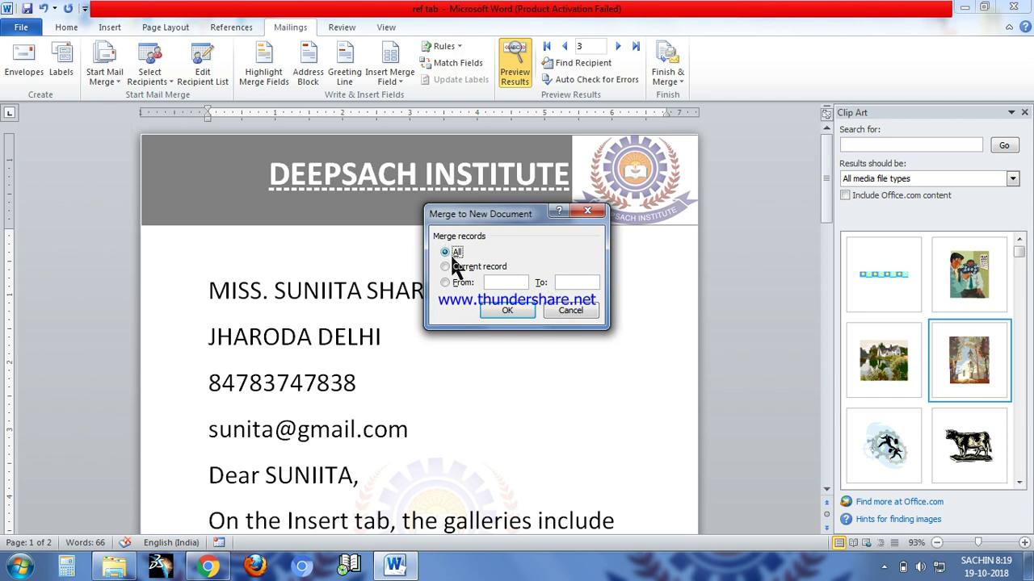
{"action": "left_click", "coordinate": [510, 315]}
{"action": "scroll", "coordinate": [552, 370], "scroll_direction": "down", "scroll_amount": 2}
{"action": "scroll", "coordinate": [552, 370], "scroll_direction": "down", "scroll_amount": 1}
{"action": "scroll", "coordinate": [501, 363], "scroll_direction": "down", "scroll_amount": 1}
{"action": "scroll", "coordinate": [498, 363], "scroll_direction": "up", "scroll_amount": 3}
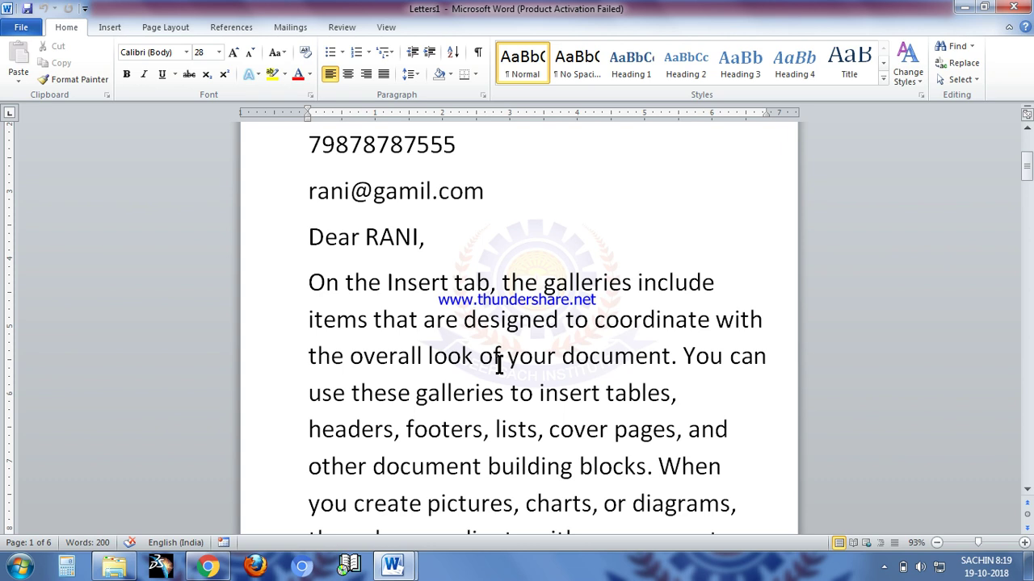
{"action": "scroll", "coordinate": [498, 363], "scroll_direction": "up", "scroll_amount": 2}
{"action": "scroll", "coordinate": [397, 259], "scroll_direction": "up", "scroll_amount": 2}
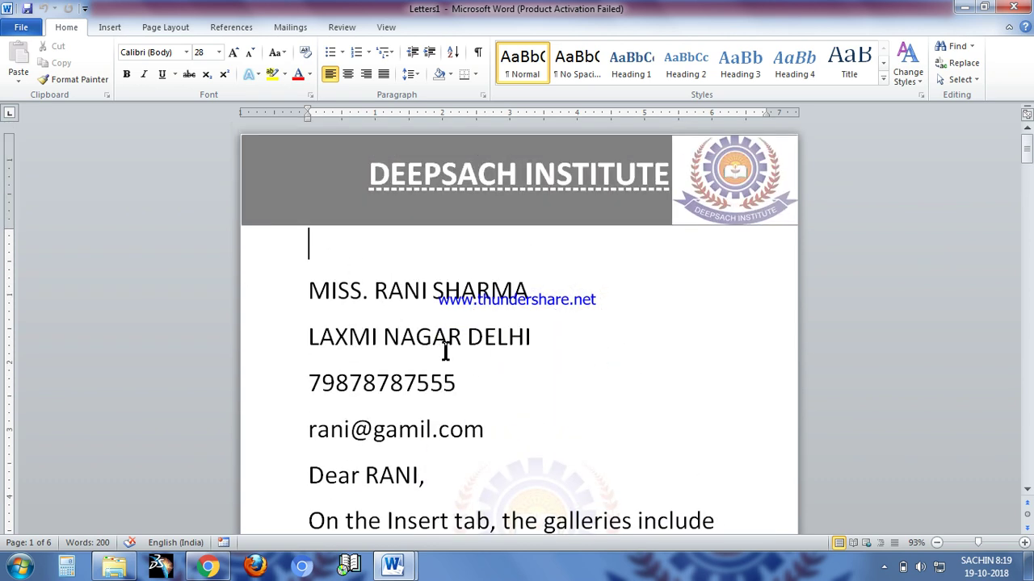
{"action": "scroll", "coordinate": [408, 358], "scroll_direction": "down", "scroll_amount": 2}
{"action": "scroll", "coordinate": [478, 367], "scroll_direction": "down", "scroll_amount": 4}
{"action": "scroll", "coordinate": [478, 367], "scroll_direction": "down", "scroll_amount": 3}
{"action": "scroll", "coordinate": [478, 368], "scroll_direction": "down", "scroll_amount": 3}
{"action": "scroll", "coordinate": [478, 367], "scroll_direction": "down", "scroll_amount": 3}
{"action": "scroll", "coordinate": [478, 367], "scroll_direction": "down", "scroll_amount": 3}
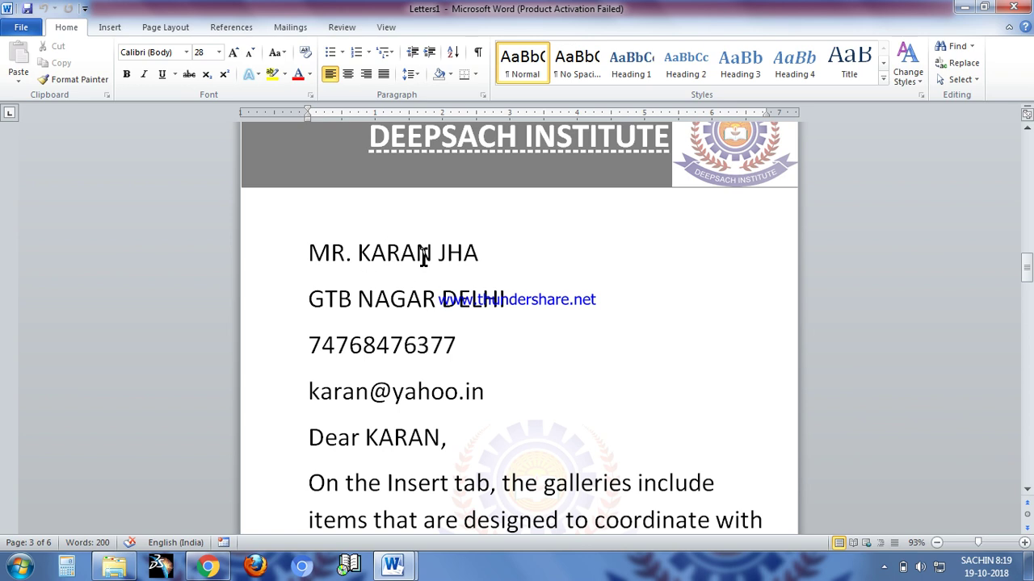
{"action": "scroll", "coordinate": [466, 267], "scroll_direction": "down", "scroll_amount": 2}
{"action": "scroll", "coordinate": [464, 269], "scroll_direction": "down", "scroll_amount": 2}
{"action": "scroll", "coordinate": [464, 269], "scroll_direction": "down", "scroll_amount": 3}
{"action": "scroll", "coordinate": [510, 323], "scroll_direction": "up", "scroll_amount": 3}
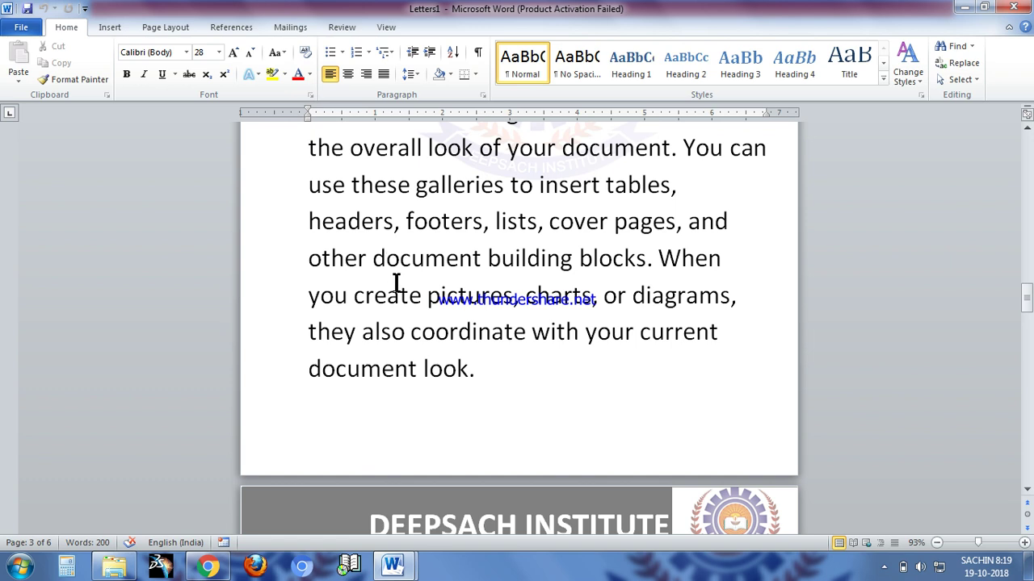
{"action": "scroll", "coordinate": [404, 307], "scroll_direction": "down", "scroll_amount": 2}
{"action": "scroll", "coordinate": [417, 348], "scroll_direction": "down", "scroll_amount": 2}
{"action": "scroll", "coordinate": [484, 452], "scroll_direction": "down", "scroll_amount": 3}
{"action": "scroll", "coordinate": [495, 436], "scroll_direction": "down", "scroll_amount": 4}
{"action": "scroll", "coordinate": [484, 431], "scroll_direction": "down", "scroll_amount": 4}
{"action": "scroll", "coordinate": [466, 424], "scroll_direction": "down", "scroll_amount": 3}
{"action": "scroll", "coordinate": [466, 424], "scroll_direction": "down", "scroll_amount": 5}
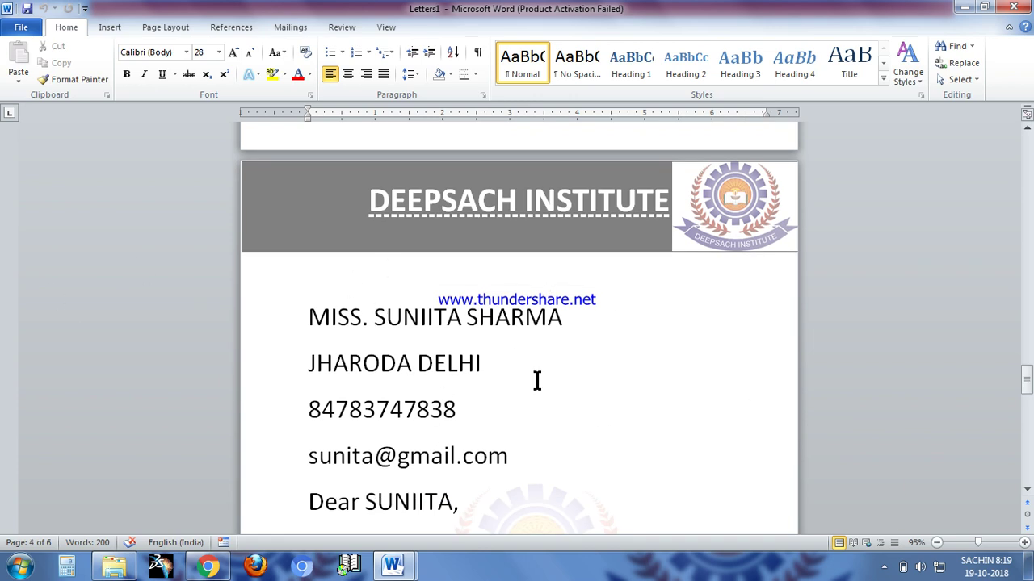
{"action": "scroll", "coordinate": [380, 404], "scroll_direction": "down", "scroll_amount": 2}
{"action": "scroll", "coordinate": [545, 392], "scroll_direction": "down", "scroll_amount": 2}
{"action": "scroll", "coordinate": [542, 392], "scroll_direction": "down", "scroll_amount": 2}
{"action": "scroll", "coordinate": [542, 397], "scroll_direction": "down", "scroll_amount": 2}
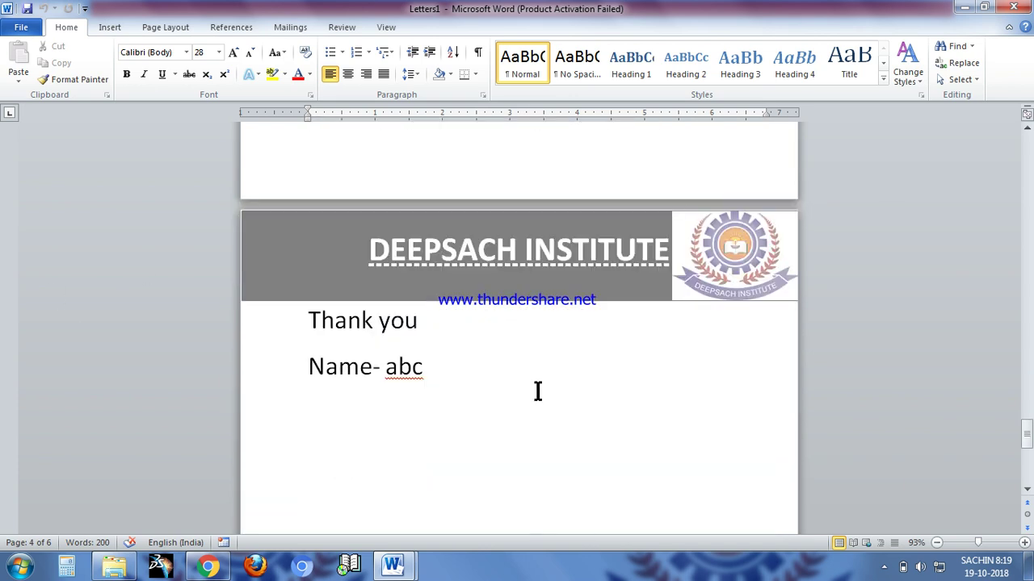
{"action": "scroll", "coordinate": [571, 302], "scroll_direction": "up", "scroll_amount": 3}
{"action": "scroll", "coordinate": [570, 312], "scroll_direction": "up", "scroll_amount": 5}
{"action": "scroll", "coordinate": [570, 311], "scroll_direction": "up", "scroll_amount": 5}
{"action": "scroll", "coordinate": [573, 321], "scroll_direction": "up", "scroll_amount": 6}
{"action": "scroll", "coordinate": [571, 320], "scroll_direction": "up", "scroll_amount": 3}
{"action": "scroll", "coordinate": [571, 319], "scroll_direction": "up", "scroll_amount": 4}
{"action": "scroll", "coordinate": [570, 317], "scroll_direction": "up", "scroll_amount": 4}
{"action": "scroll", "coordinate": [568, 314], "scroll_direction": "up", "scroll_amount": 2}
{"action": "scroll", "coordinate": [569, 313], "scroll_direction": "up", "scroll_amount": 3}
{"action": "scroll", "coordinate": [569, 313], "scroll_direction": "up", "scroll_amount": 5}
{"action": "scroll", "coordinate": [568, 314], "scroll_direction": "up", "scroll_amount": 2}
{"action": "scroll", "coordinate": [569, 313], "scroll_direction": "up", "scroll_amount": 3}
{"action": "scroll", "coordinate": [569, 313], "scroll_direction": "up", "scroll_amount": 2}
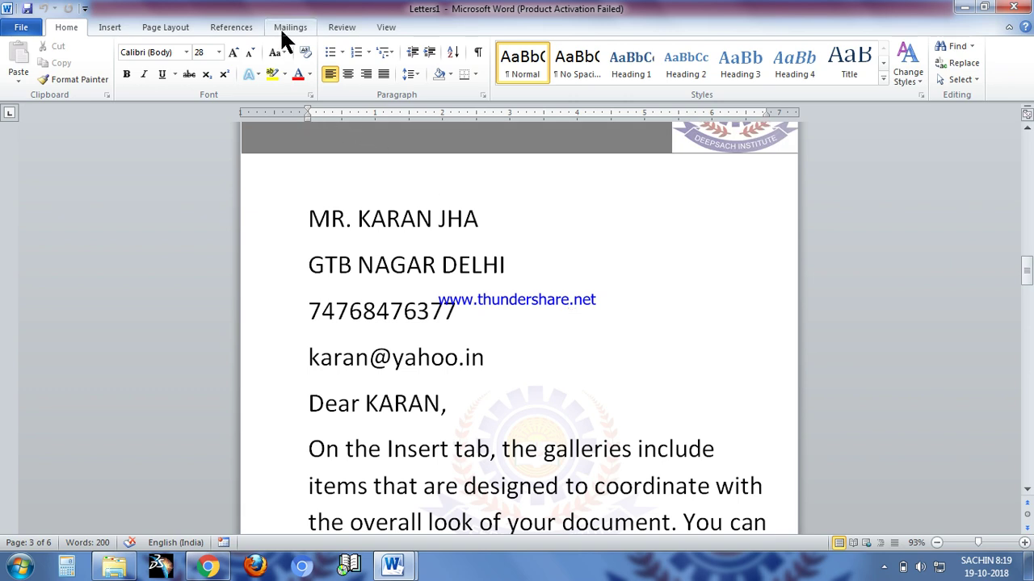
Step: Show the Mailings tab and click into the second merged letter's text
{"action": "left_click", "coordinate": [281, 31]}
{"action": "left_click", "coordinate": [582, 339]}
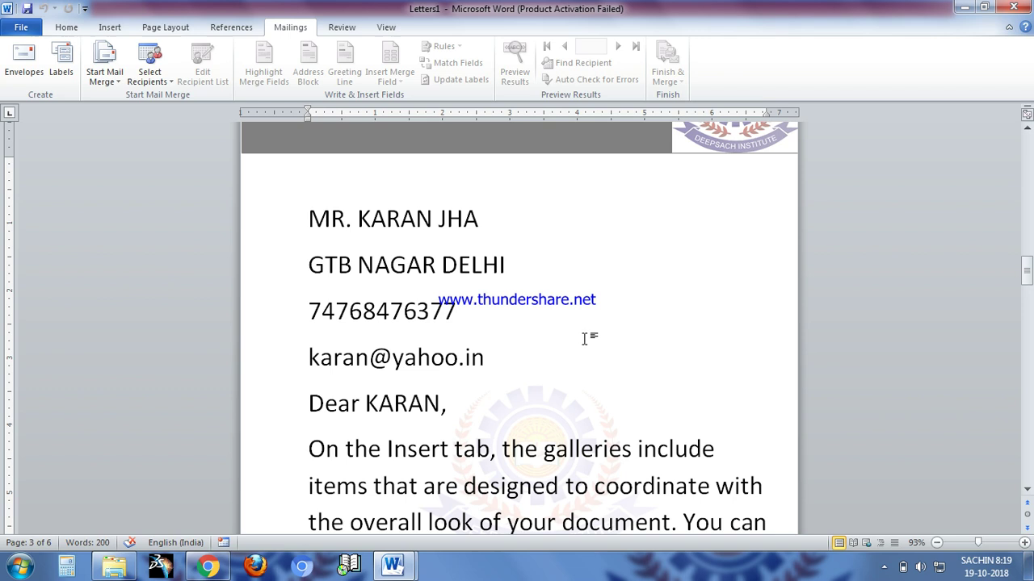